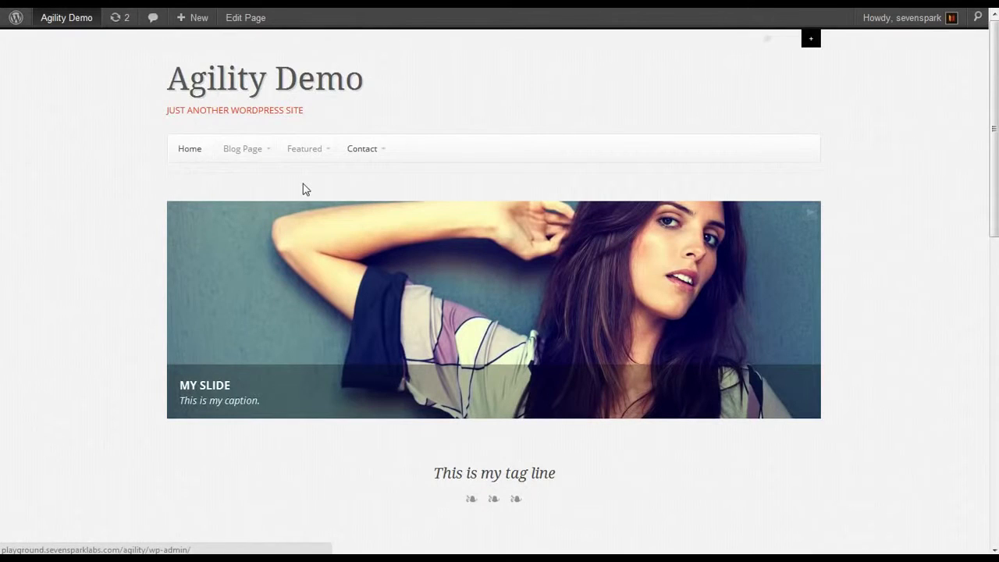
# - Go from the Agility Demo front end to the admin Appearance > Menus page
pyautogui.moveTo(319, 163)
pyautogui.moveTo(375, 151)
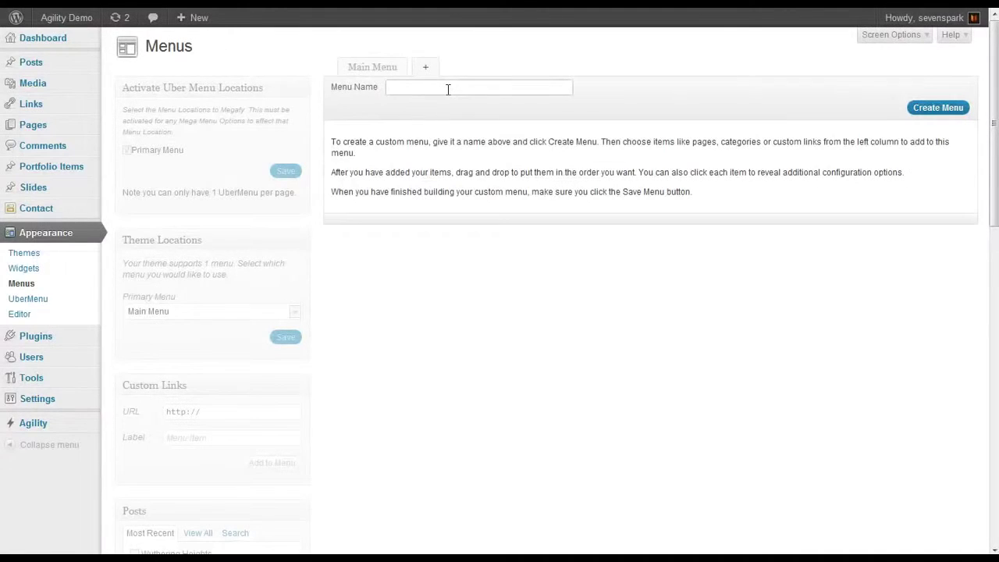
# - Name the new menu 'UberMenu Demo', add the UberMenu page, and reorder Flyout Menu and Mega Menu
pyautogui.write('UberMenu Demo')
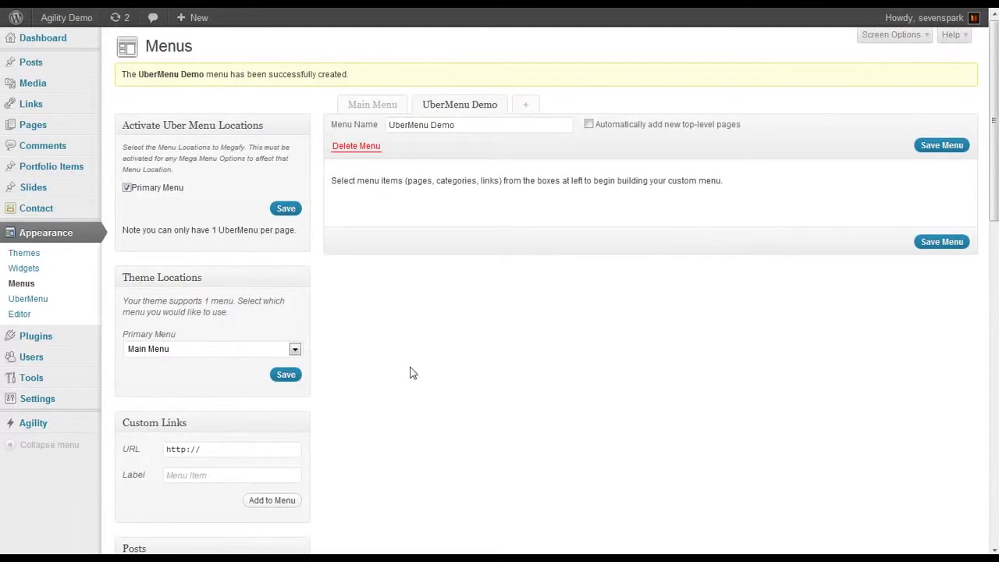
pyautogui.scroll(-5, 412, 373)
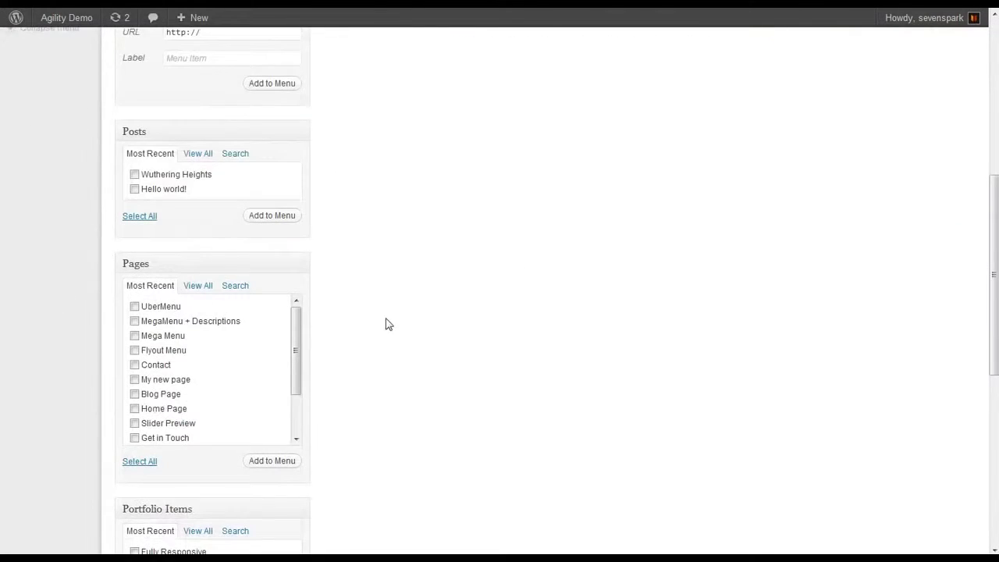
pyautogui.click(134, 307)
pyautogui.click(267, 462)
pyautogui.scroll(5, 464, 381)
pyautogui.moveTo(359, 307); pyautogui.dragTo(367, 234)
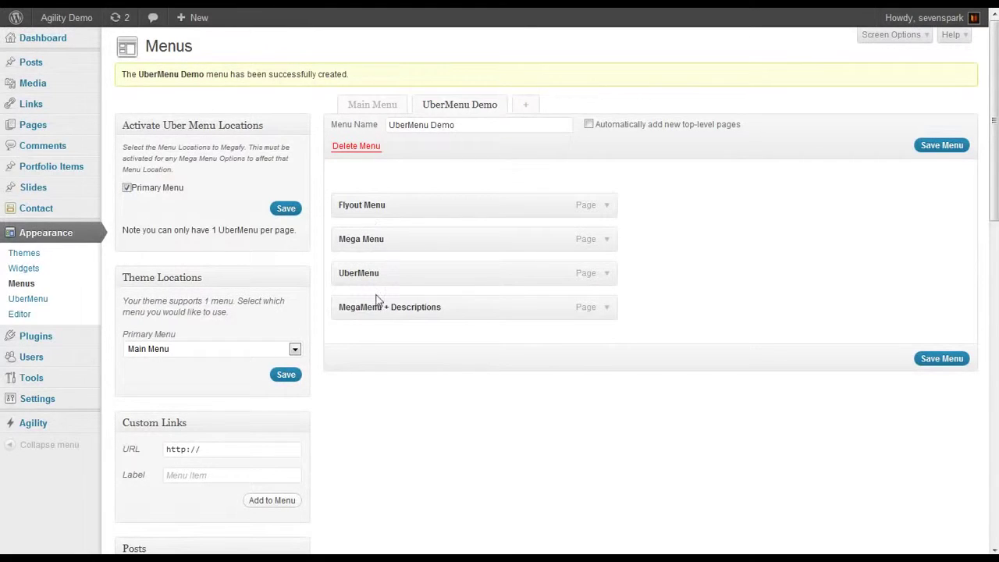
pyautogui.moveTo(373, 307); pyautogui.dragTo(365, 271)
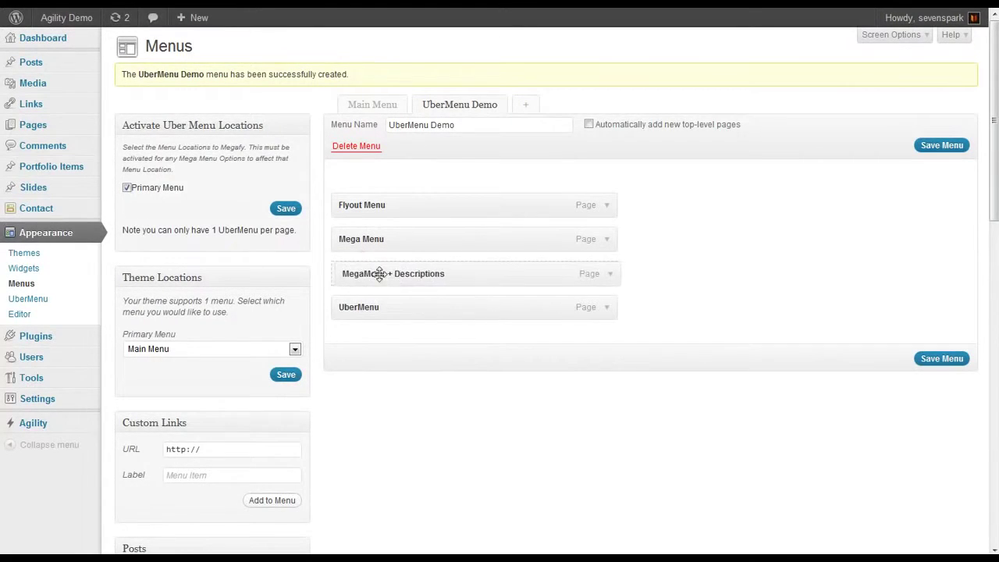
# - Add Home Page to the menu and move it to the top of the list
pyautogui.scroll(-6, 328, 383)
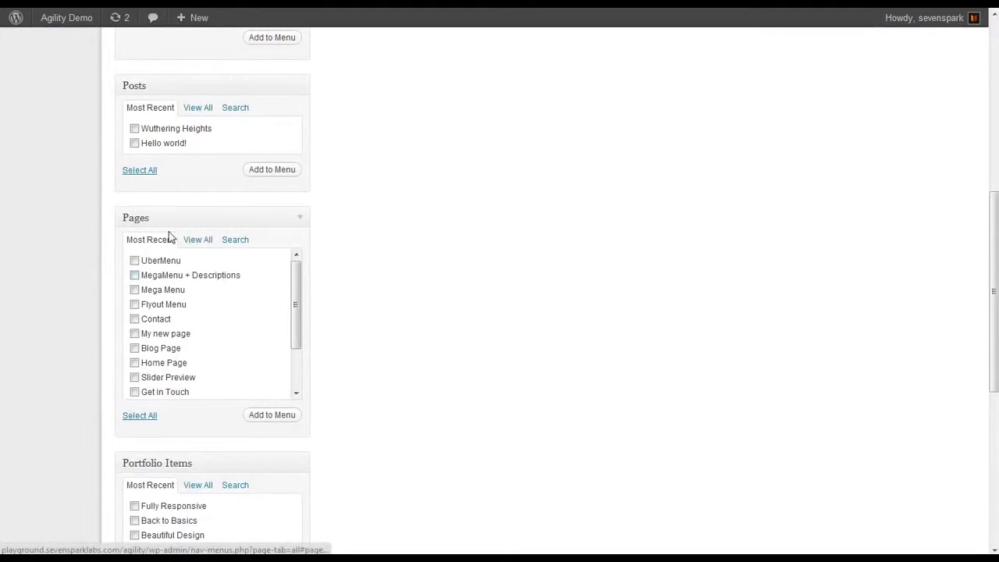
pyautogui.scroll(-4, 201, 316)
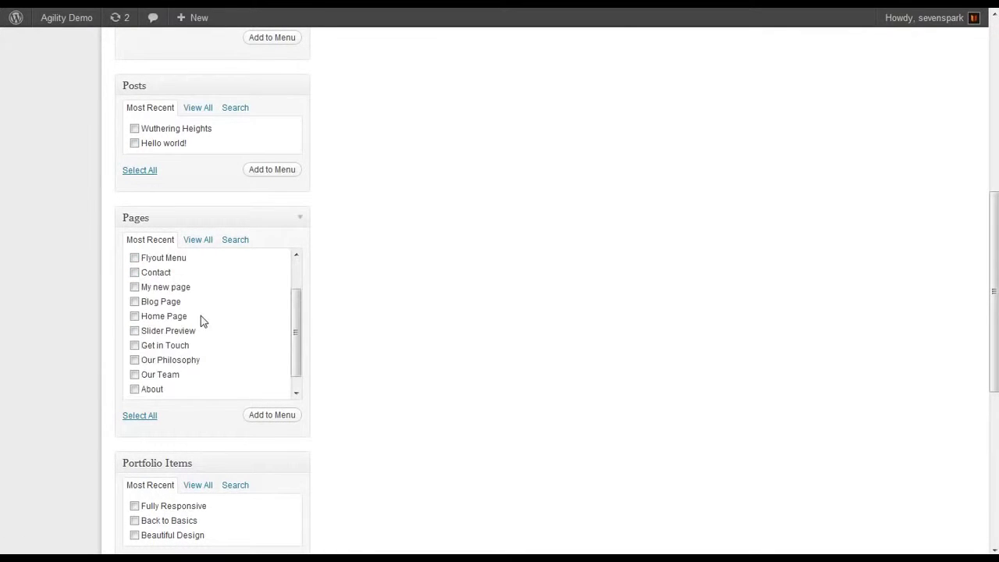
pyautogui.click(167, 257)
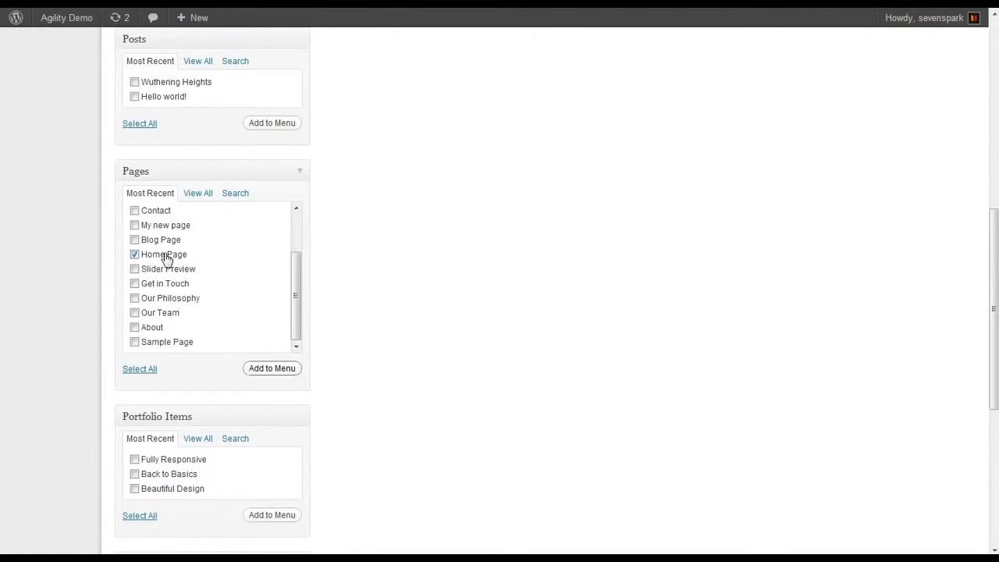
pyautogui.click(255, 371)
pyautogui.scroll(7, 459, 341)
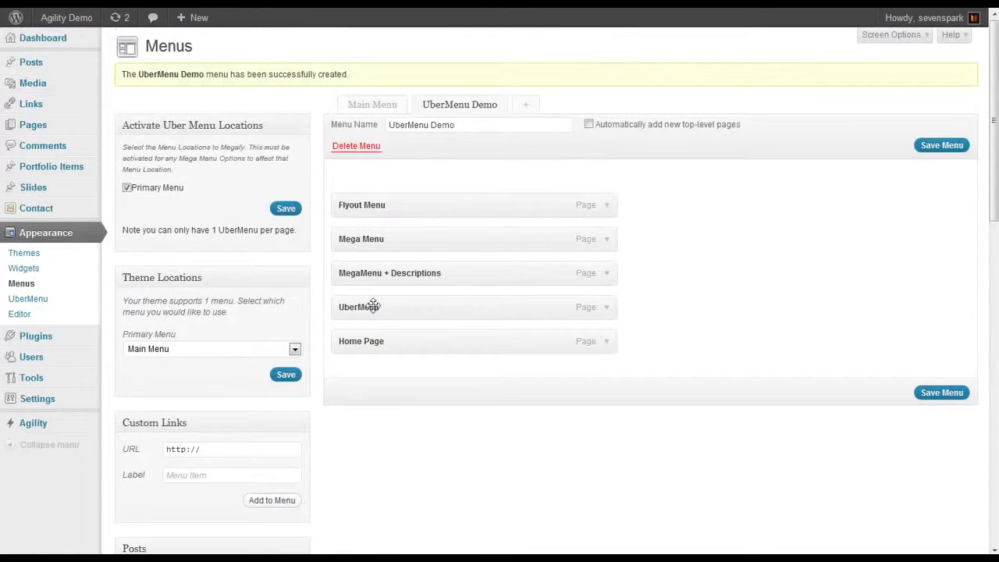
pyautogui.moveTo(366, 341); pyautogui.dragTo(375, 196)
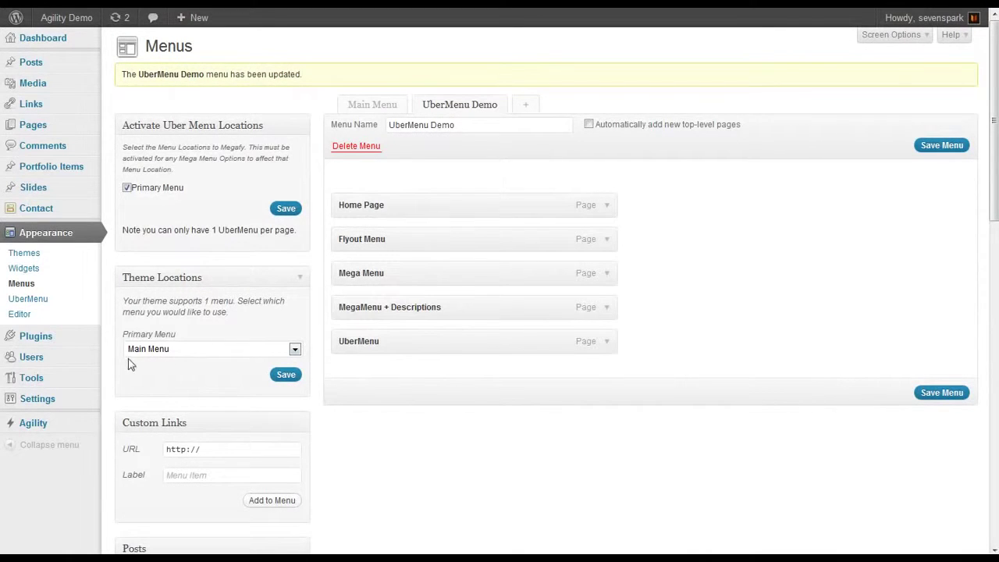
# - Assign UberMenu Demo to the Primary Menu theme location and save it
pyautogui.click(176, 352)
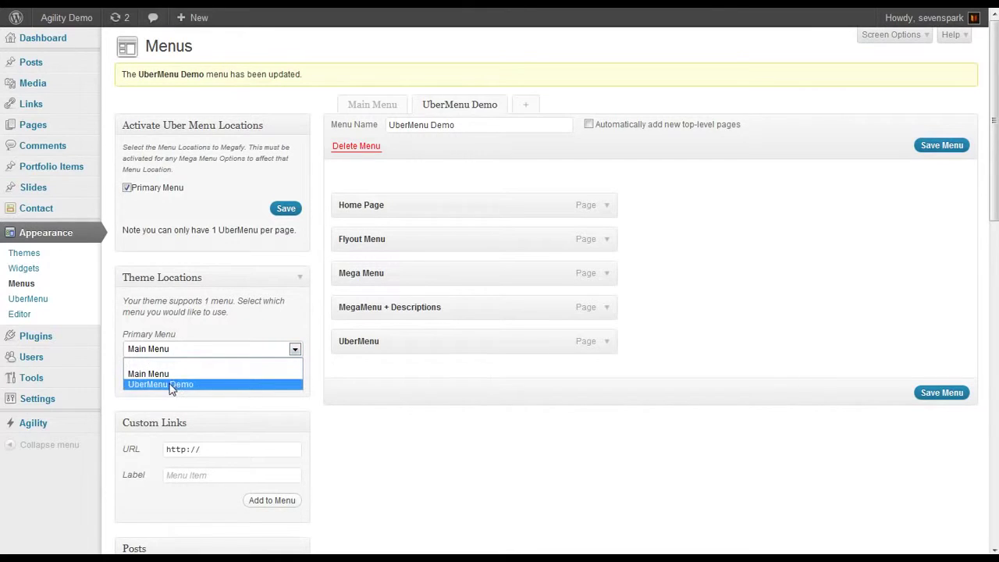
pyautogui.click(170, 384)
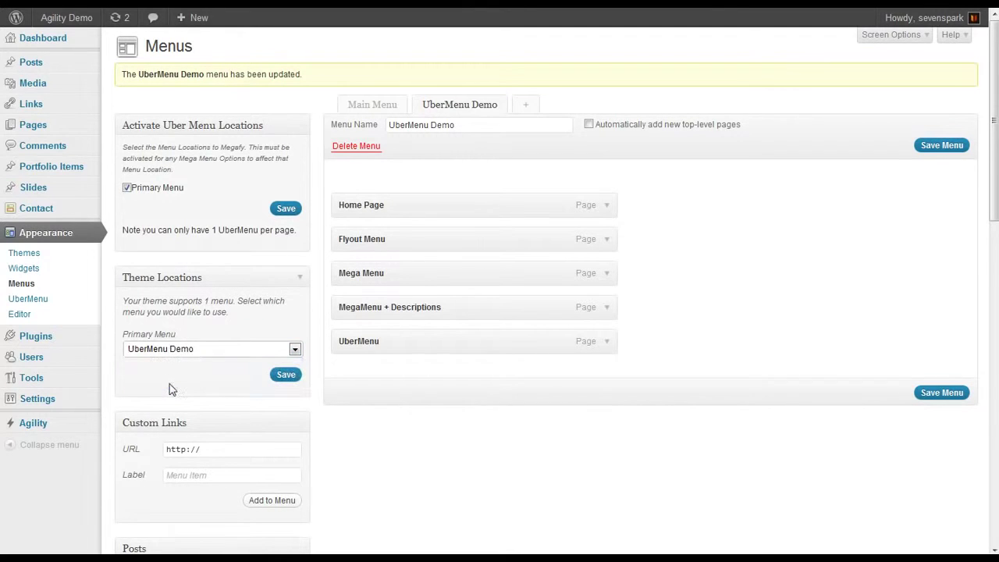
pyautogui.click(284, 374)
pyautogui.click(66, 17)
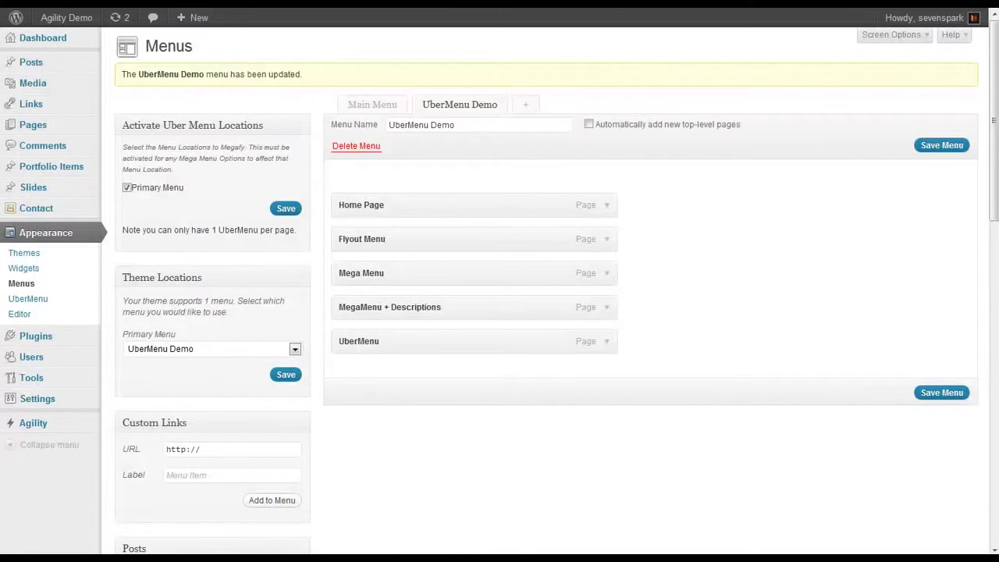
# - Save the menu after showing Home Page's UberMenu options, then reload the live site
pyautogui.click(607, 206)
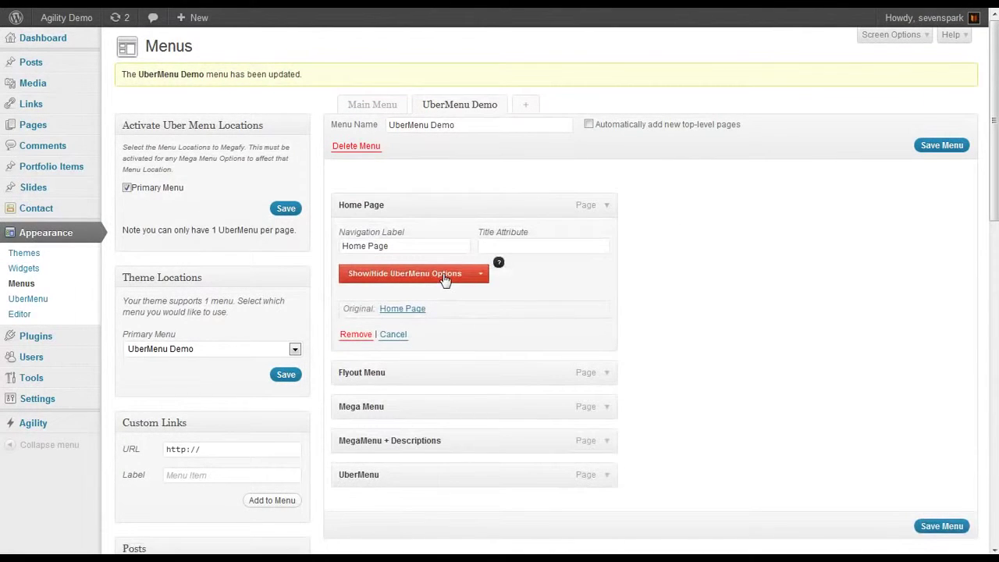
pyautogui.click(445, 275)
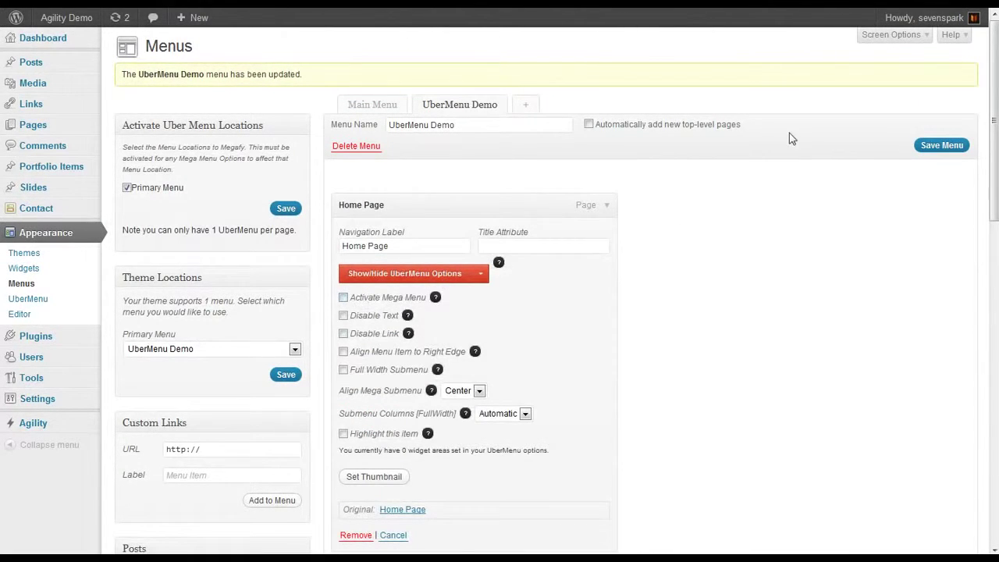
pyautogui.click(932, 145)
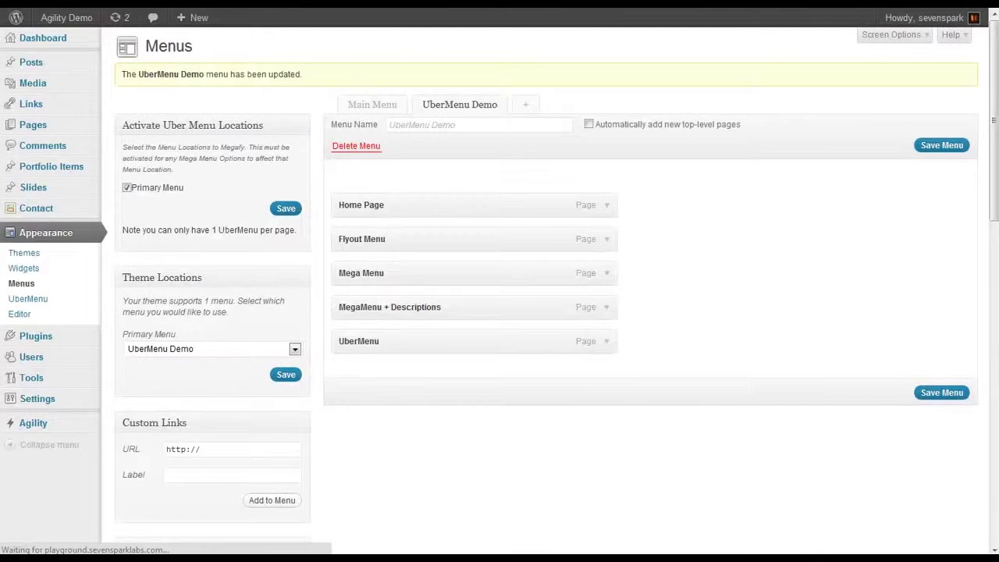
pyautogui.press('F5')
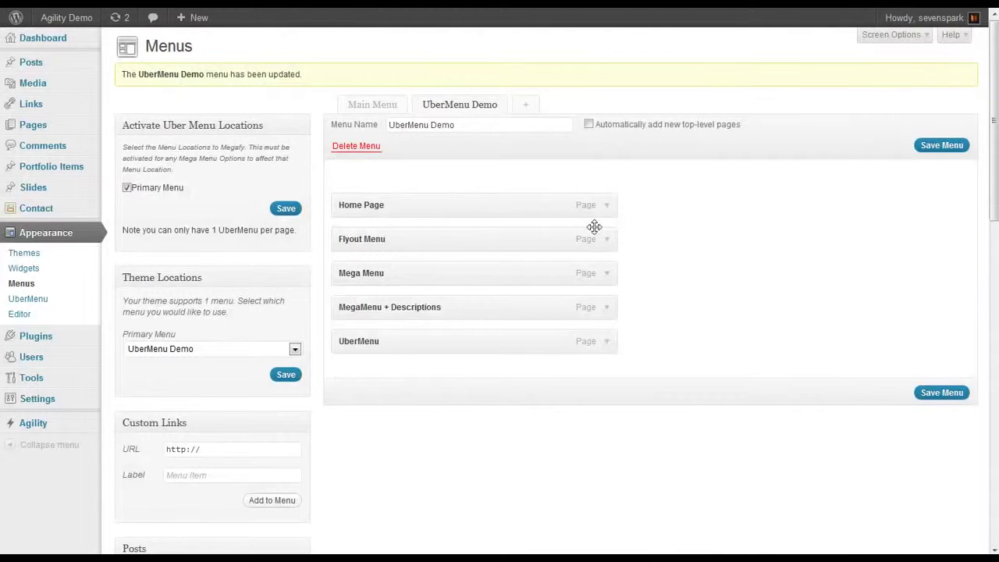
pyautogui.click(606, 238)
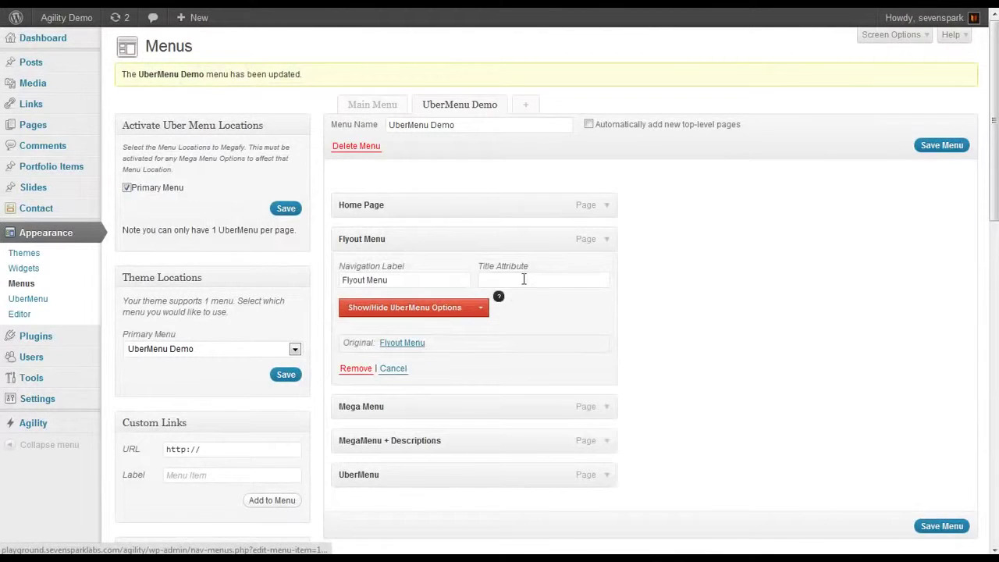
# - Uncheck Activate Mega Menu in the Flyout Menu item's UberMenu options
pyautogui.scroll(-2, 466, 237)
pyautogui.click(463, 214)
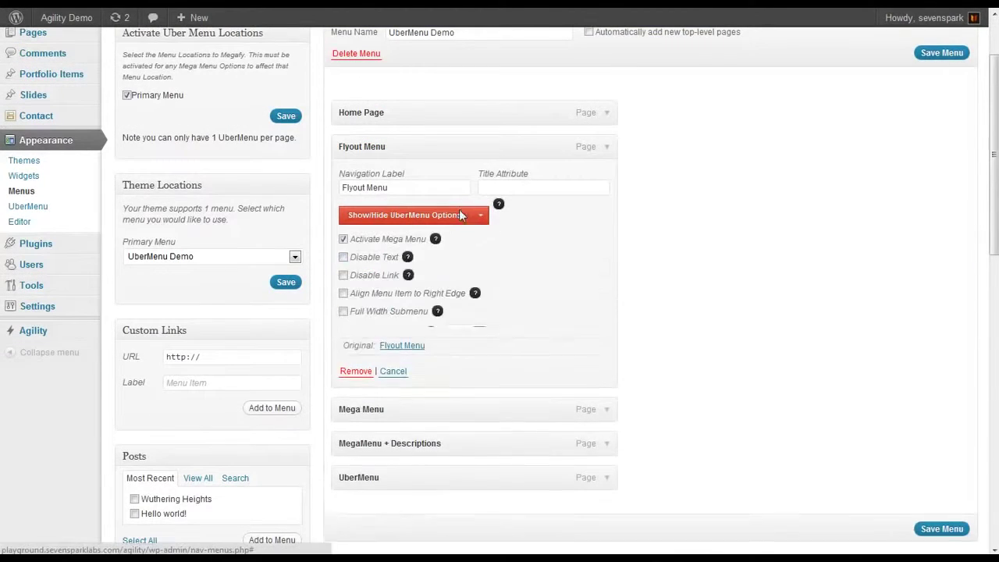
pyautogui.click(343, 239)
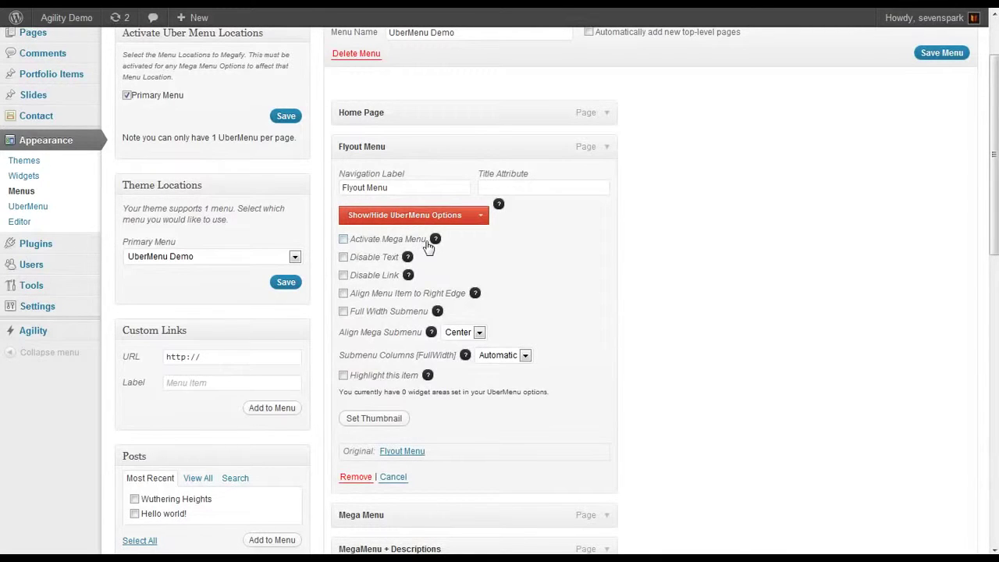
pyautogui.scroll(-2, 449, 268)
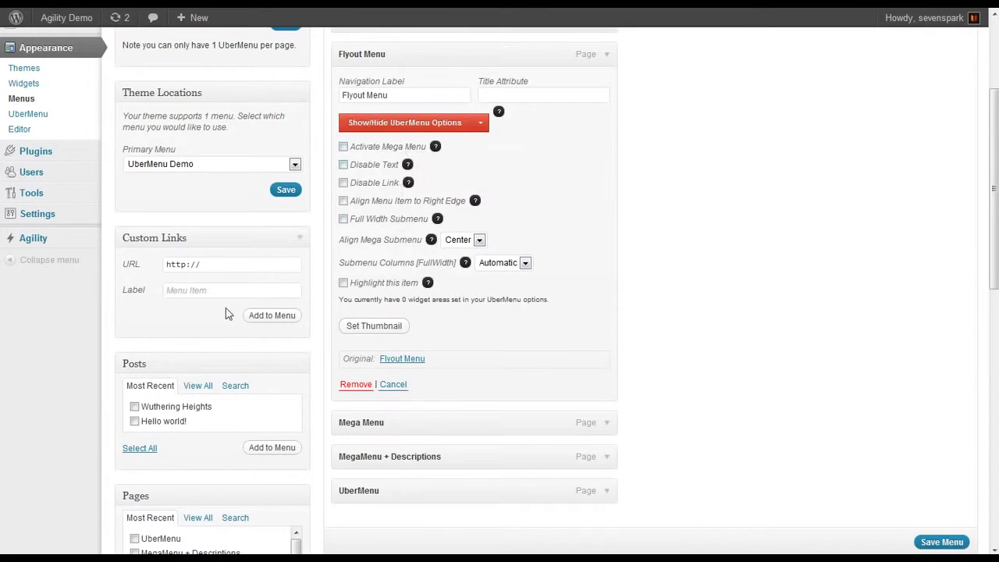
pyautogui.scroll(-1, 229, 313)
# - Add a custom link labelled Birds with URL # to the menu
pyautogui.scroll(2, 174, 317)
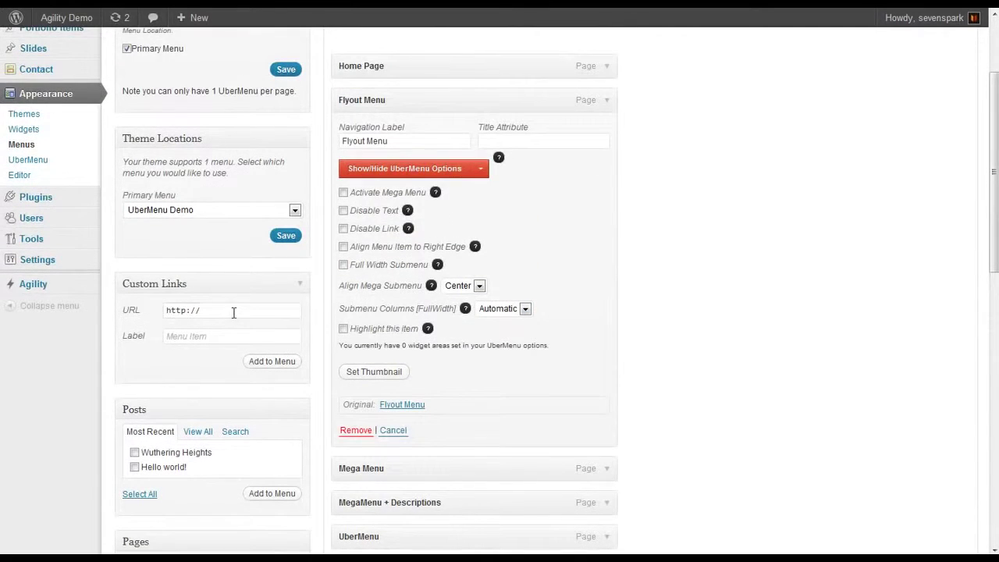
pyautogui.moveTo(234, 312); pyautogui.dragTo(153, 320)
pyautogui.write('#')
pyautogui.click(219, 339)
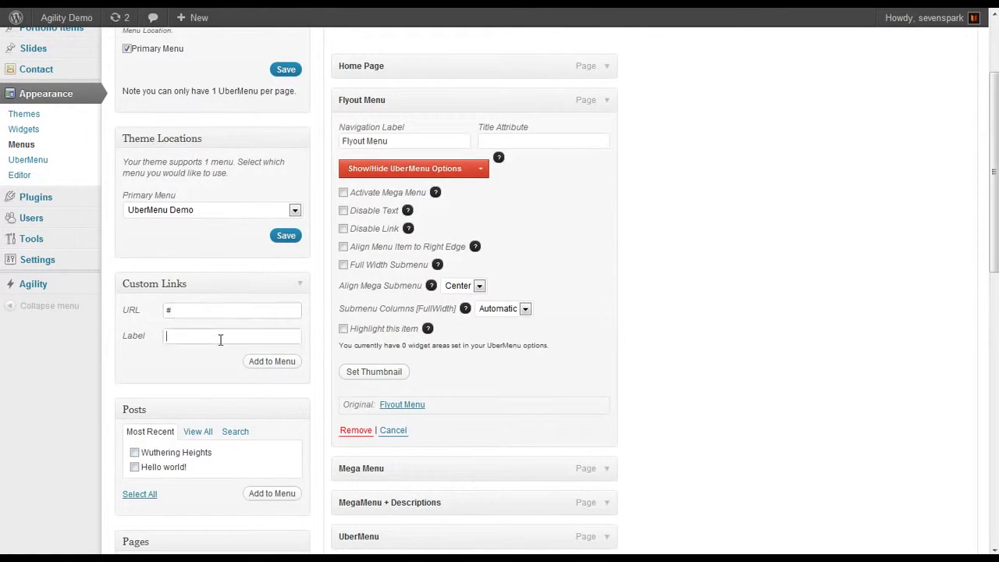
pyautogui.write('Birds')
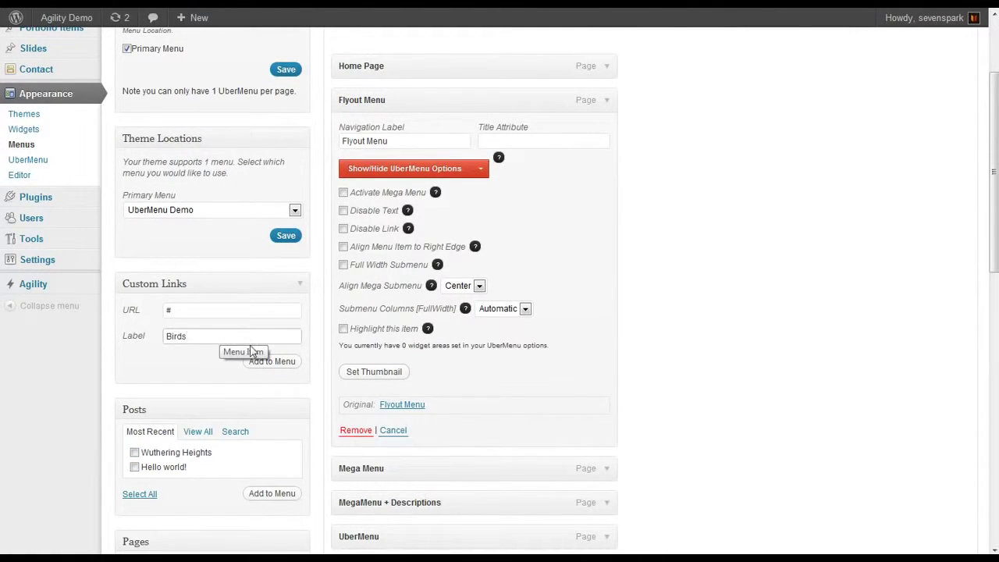
pyautogui.click(273, 361)
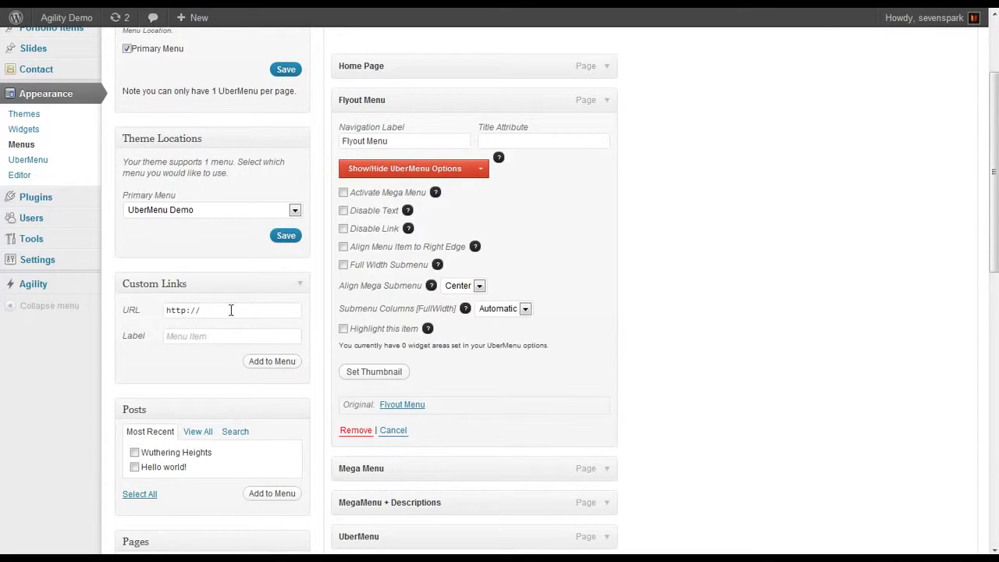
# - Add a second custom link, Planes, also pointing to #
pyautogui.moveTo(231, 310); pyautogui.dragTo(106, 310)
pyautogui.write('#')
pyautogui.press('Tab')
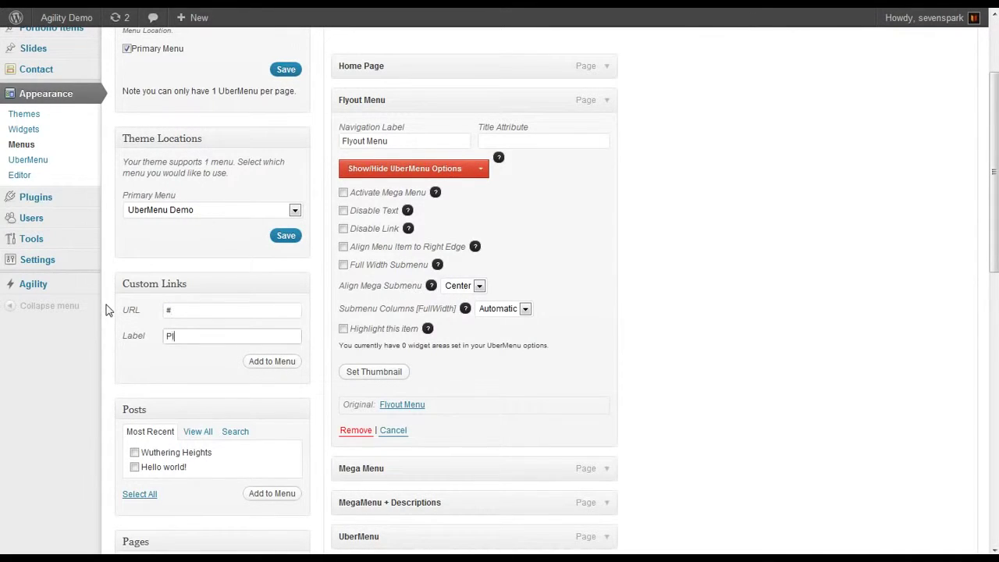
pyautogui.click(265, 363)
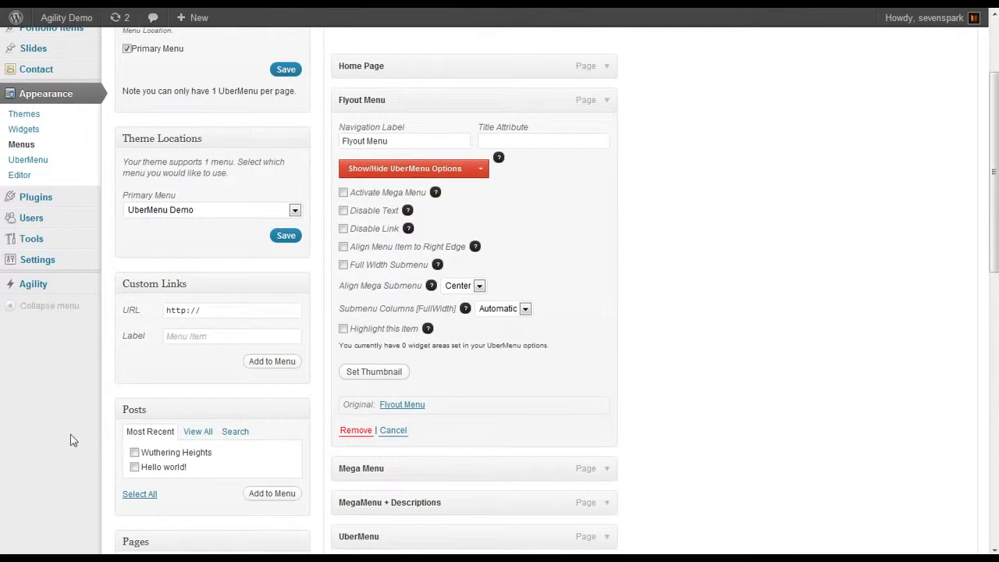
pyautogui.scroll(-3, 637, 351)
pyautogui.scroll(2, 635, 350)
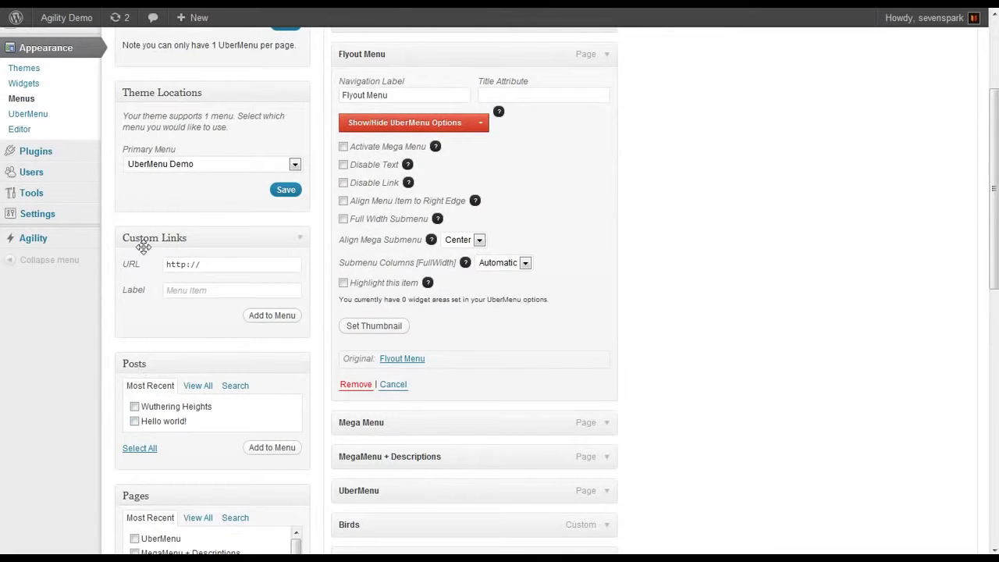
# - Nest Birds and Planes under Flyout Menu as sub-items
pyautogui.scroll(-5, 356, 441)
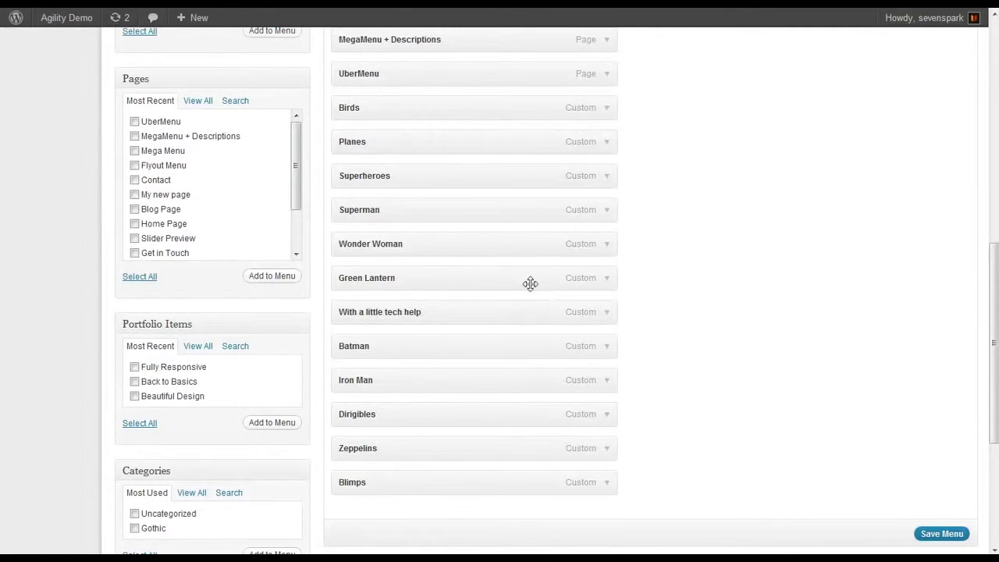
pyautogui.scroll(4, 435, 244)
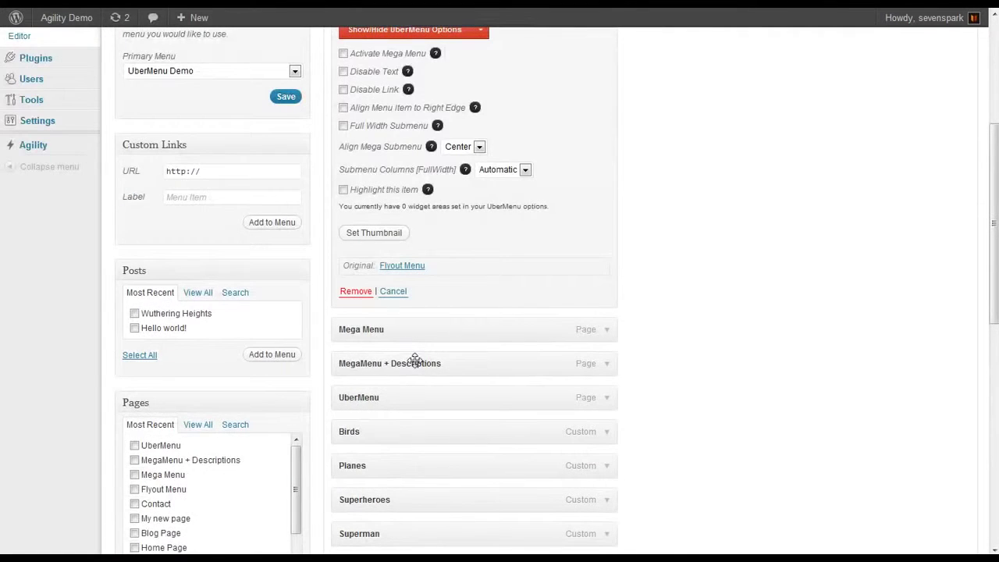
pyautogui.scroll(1, 428, 330)
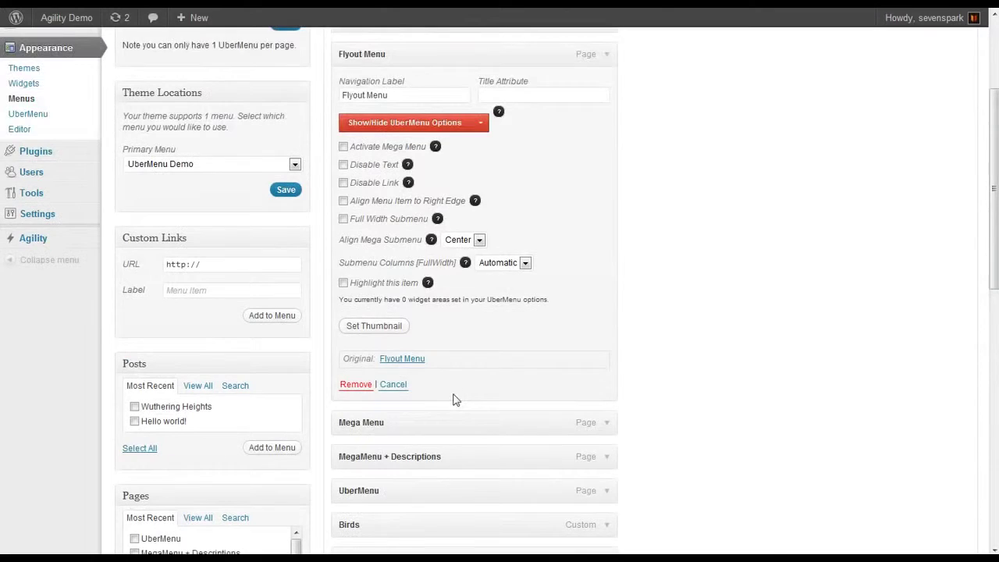
pyautogui.scroll(-2, 455, 401)
pyautogui.moveTo(370, 384); pyautogui.dragTo(392, 281)
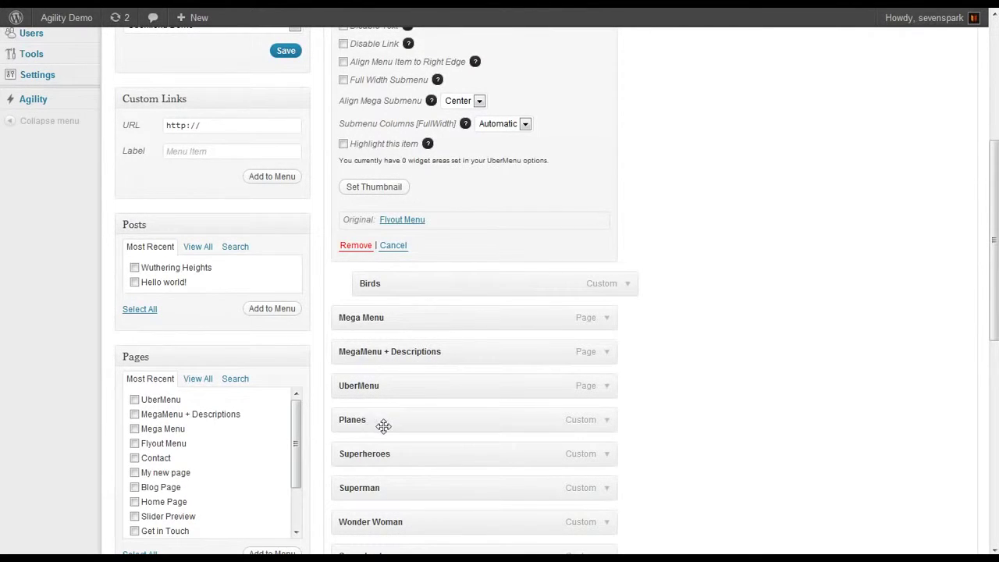
pyautogui.moveTo(383, 423); pyautogui.dragTo(409, 321)
# - Nest Superheroes under Flyout Menu, with Green Lantern and Wonder Woman beneath Superheroes
pyautogui.scroll(3, 401, 267)
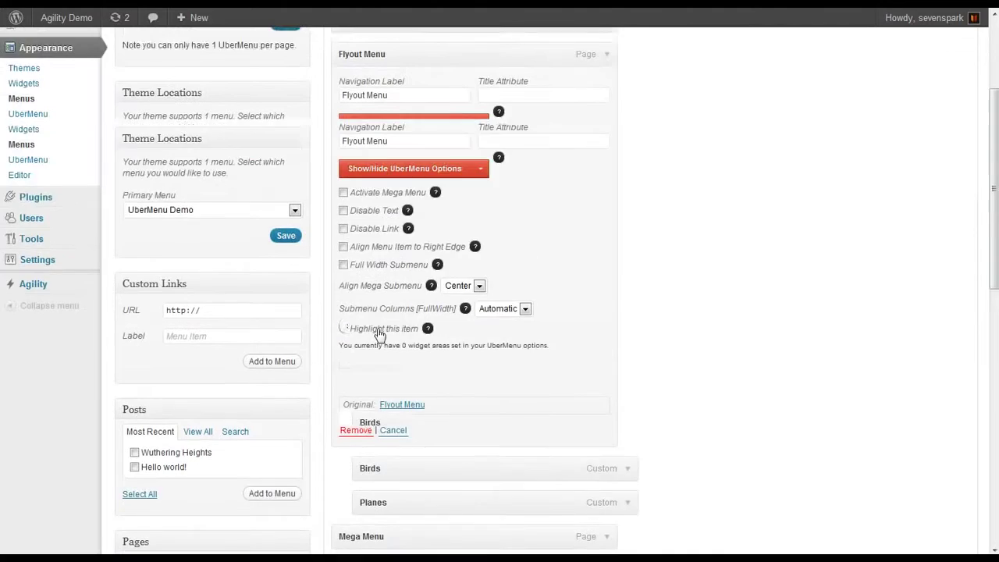
pyautogui.click(606, 148)
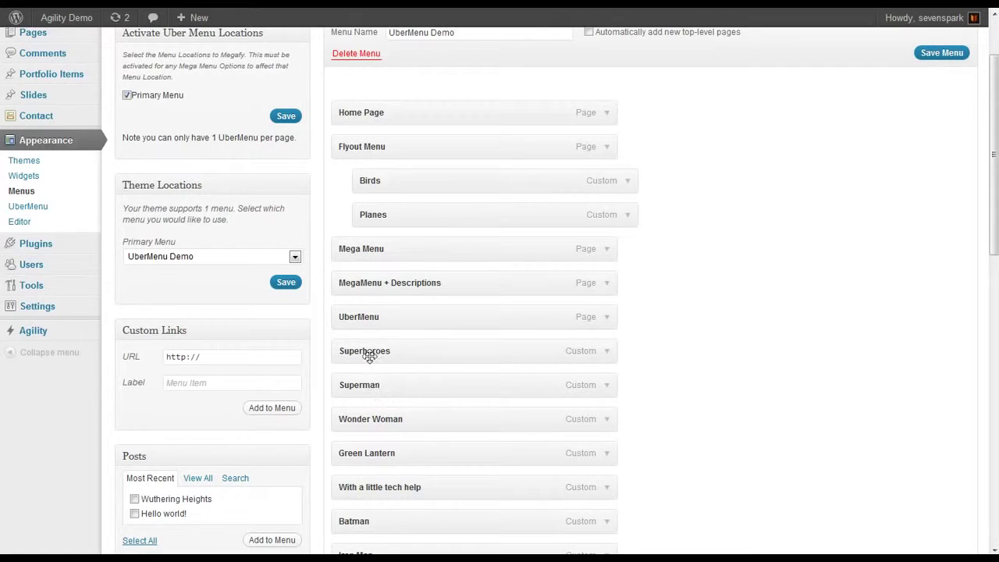
pyautogui.moveTo(368, 355); pyautogui.dragTo(405, 258)
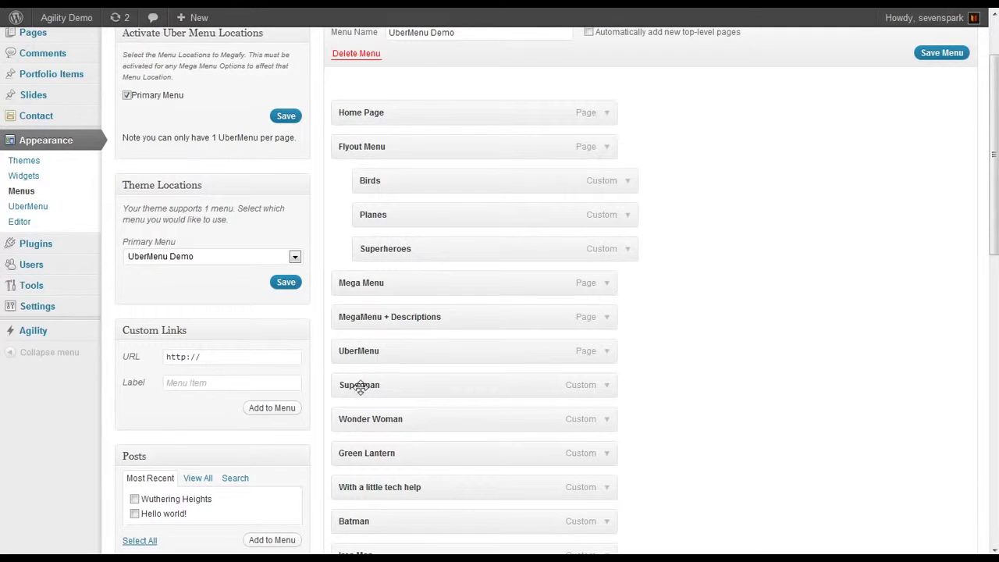
pyautogui.moveTo(361, 386); pyautogui.dragTo(415, 282)
pyautogui.scroll(-1, 412, 357)
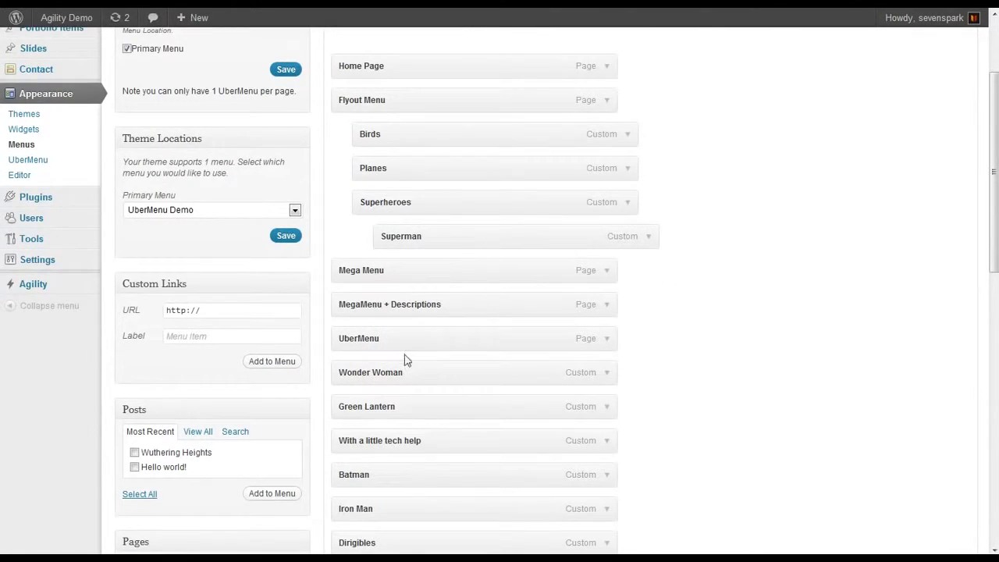
pyautogui.moveTo(361, 409); pyautogui.dragTo(408, 265)
pyautogui.moveTo(415, 411); pyautogui.dragTo(417, 265)
pyautogui.scroll(-1, 413, 361)
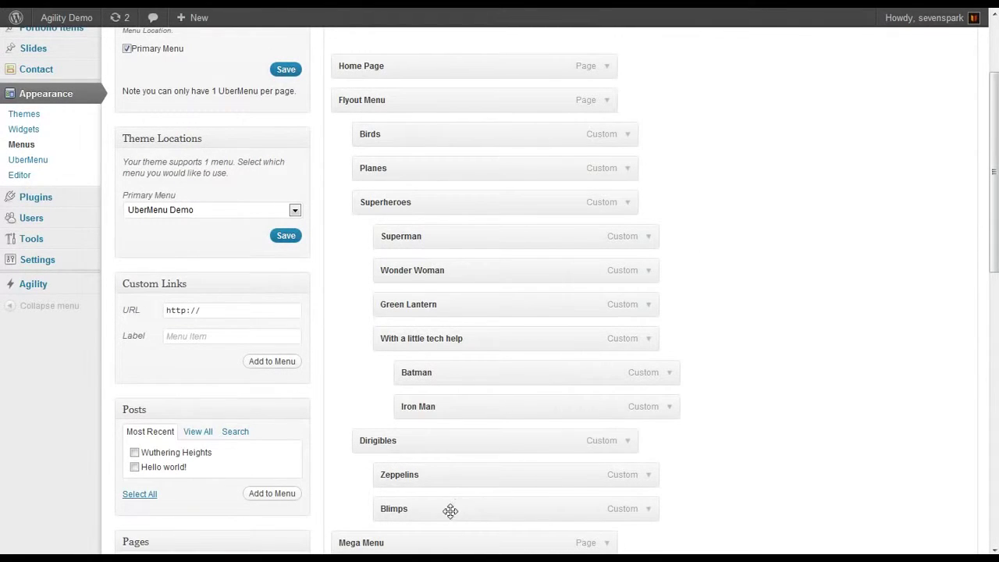
pyautogui.scroll(2, 428, 196)
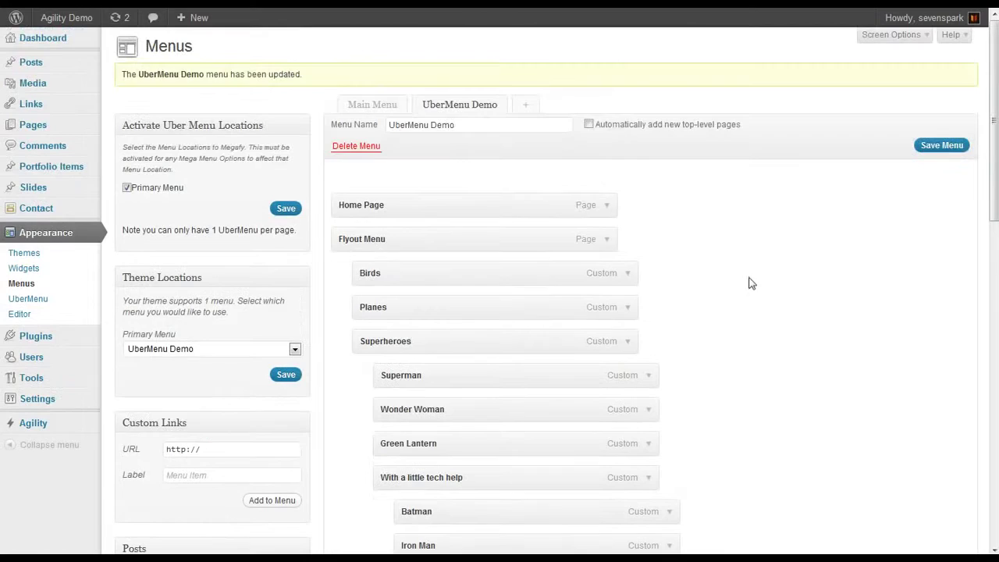
# - Save the menu and preview Flyout Menu's cascading Superheroes and Dirigibles flyouts on the live site
pyautogui.click(946, 146)
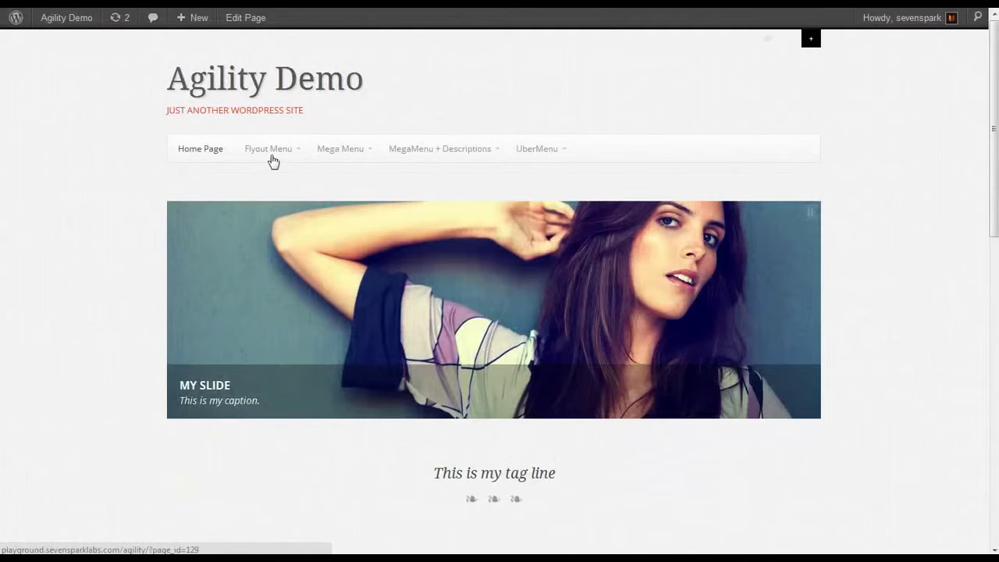
pyautogui.moveTo(273, 161)
pyautogui.moveTo(283, 216)
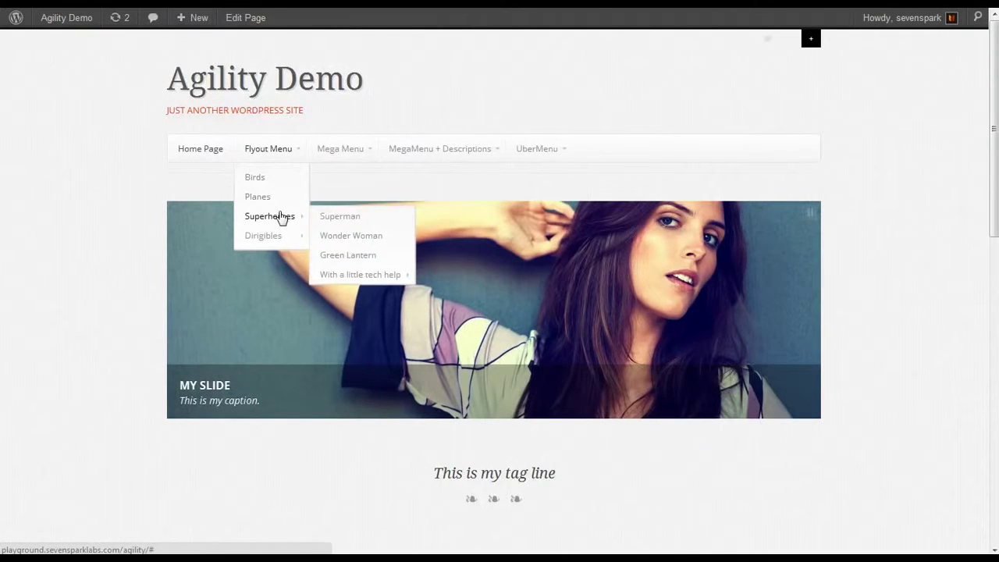
pyautogui.moveTo(386, 279)
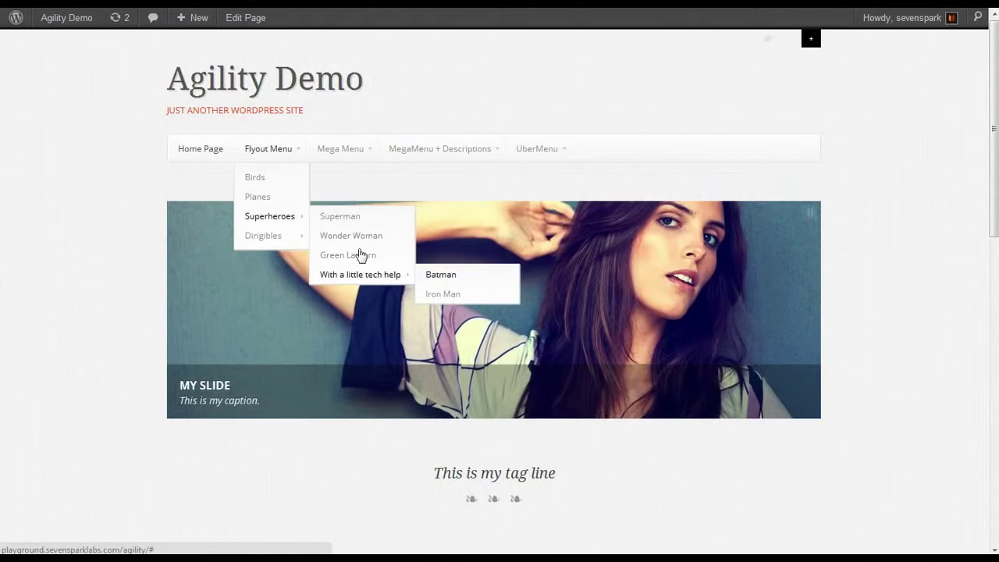
pyautogui.moveTo(267, 236)
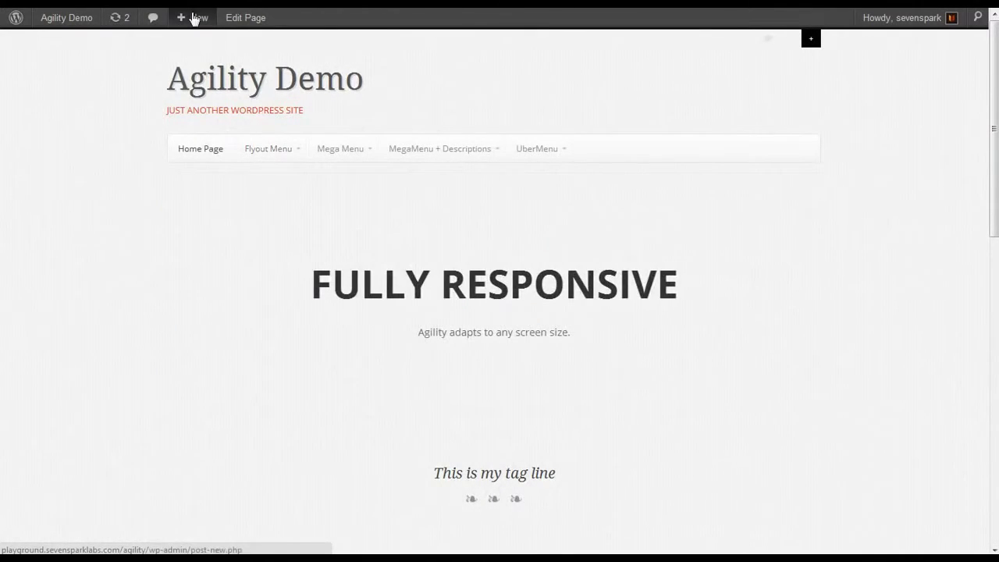
# - Enable Activate Mega Menu on Flyout Menu, save the menu, and reload the live site
pyautogui.hotkey('ctrl', 'Tab')
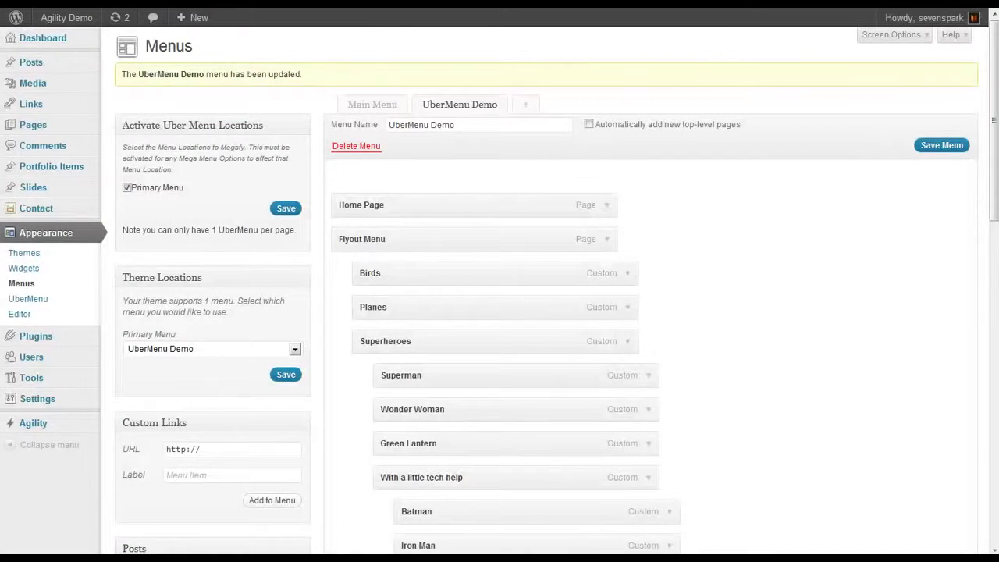
pyautogui.click(606, 240)
pyautogui.click(452, 309)
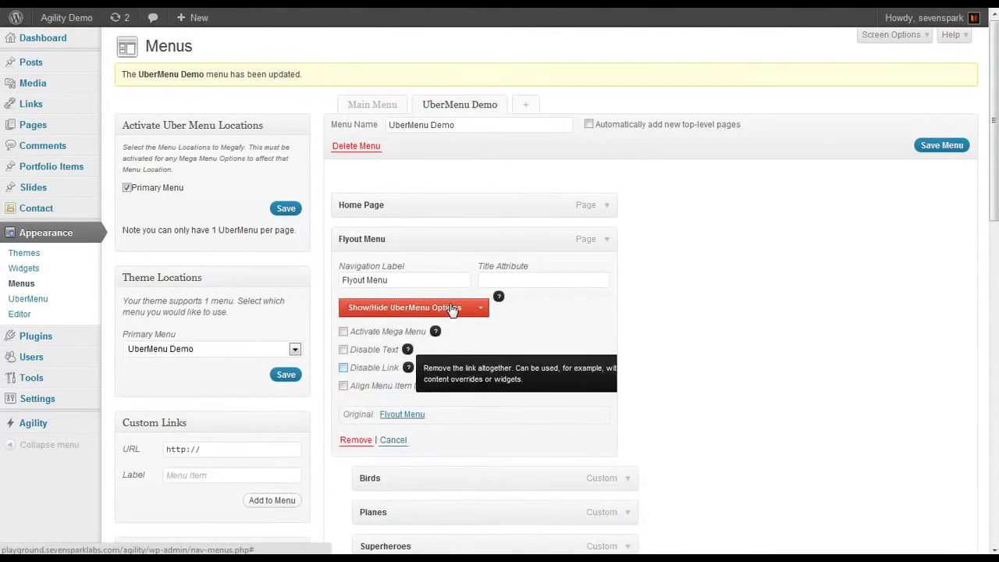
pyautogui.click(364, 334)
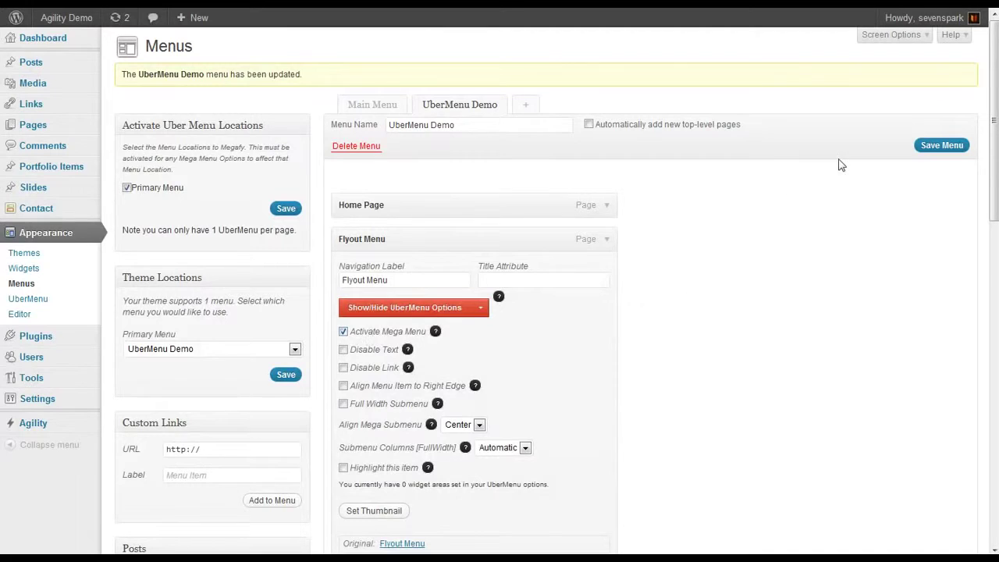
pyautogui.click(940, 145)
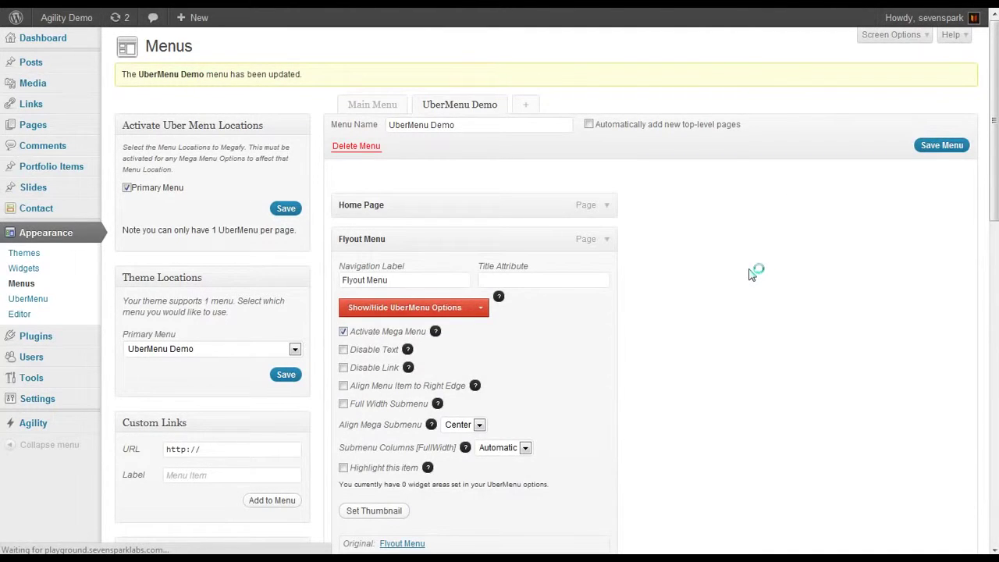
pyautogui.hotkey('ctrl', 'Tab')
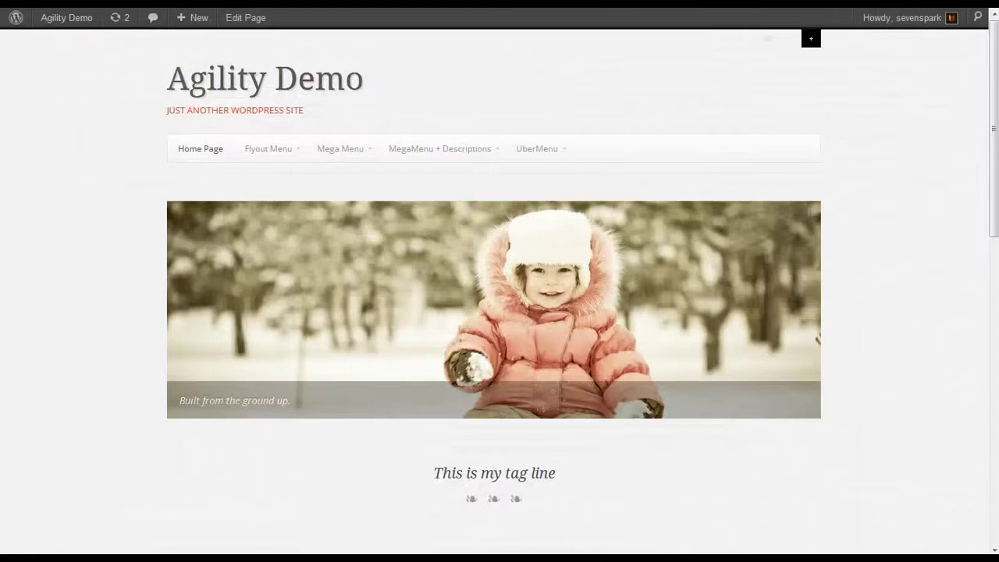
pyautogui.press('F5')
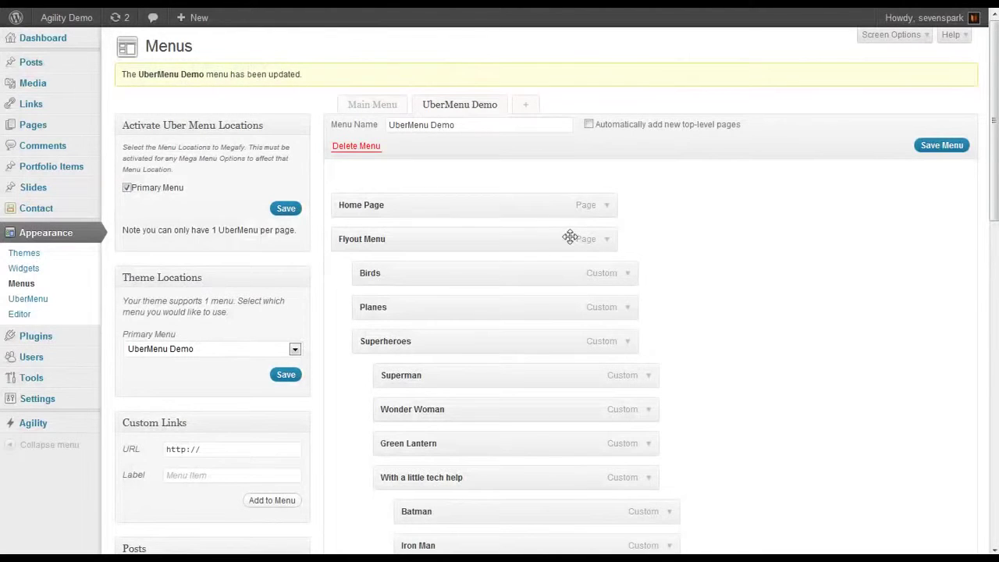
# - Revisit Flyout Menu's UberMenu options to switch its mega menu off again
pyautogui.click(606, 240)
pyautogui.click(371, 308)
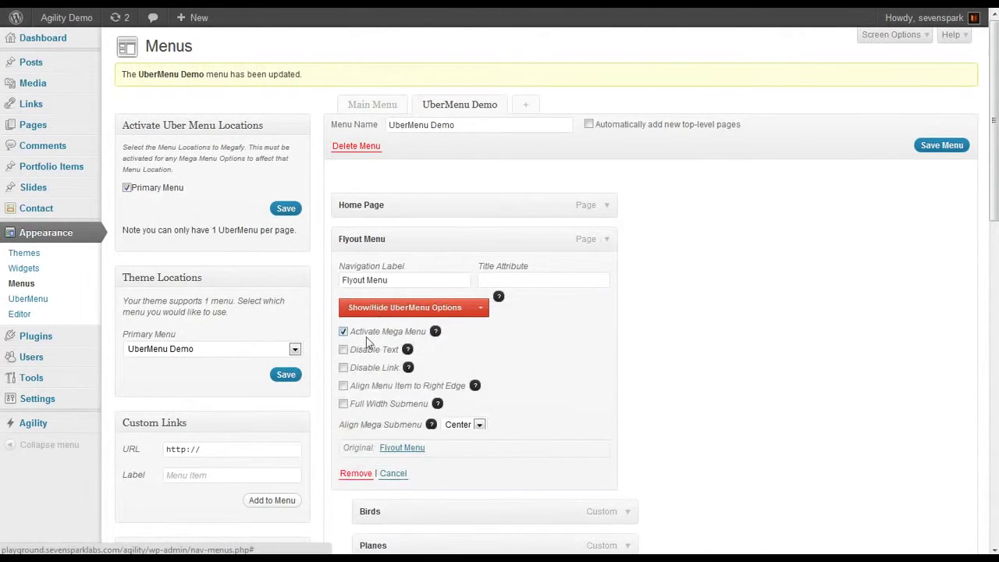
pyautogui.click(476, 309)
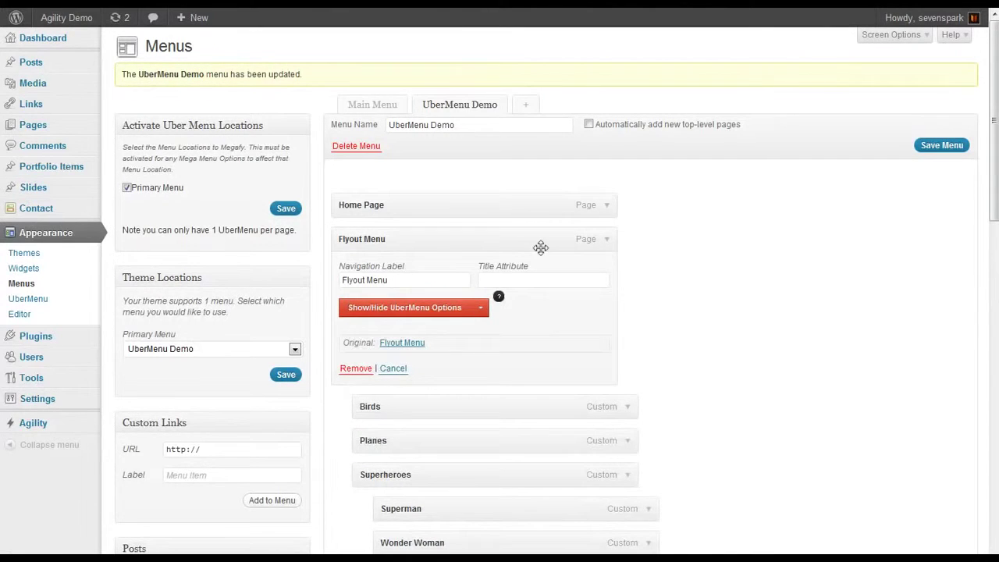
pyautogui.click(477, 308)
pyautogui.scroll(-1, 502, 279)
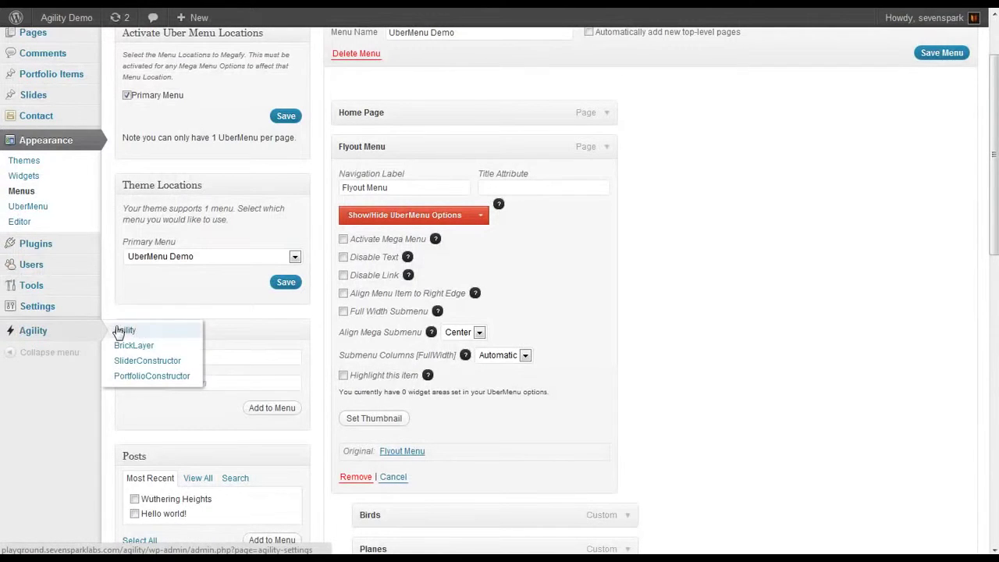
pyautogui.click(35, 192)
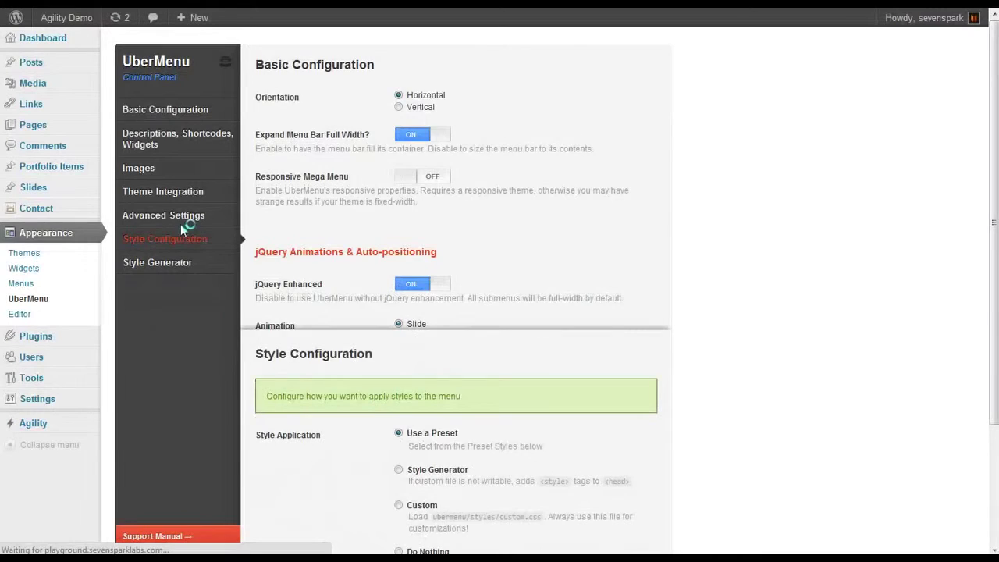
# - Set the UberMenu style preset to Black and White 2.0 and save all settings
pyautogui.click(467, 333)
pyautogui.click(437, 366)
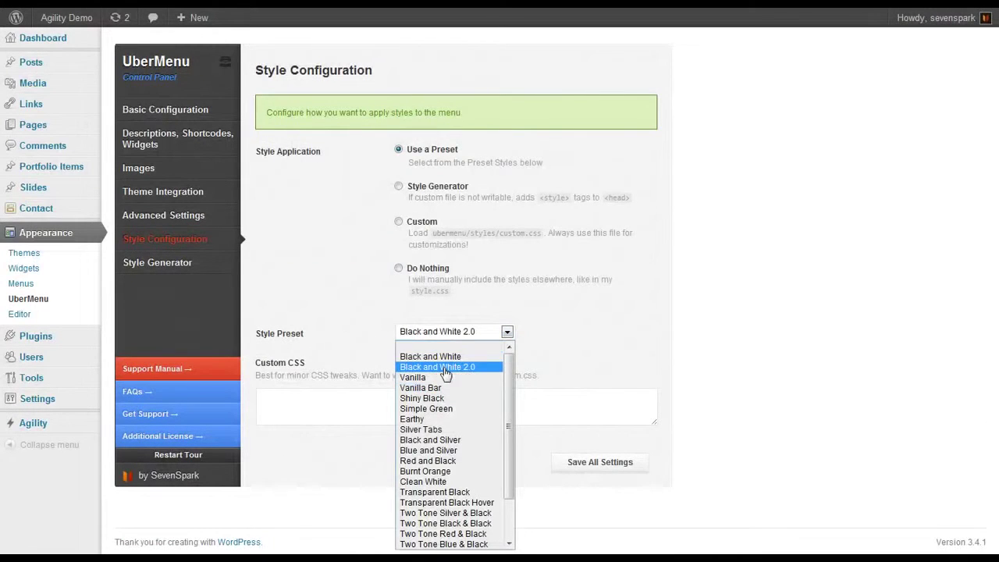
pyautogui.click(600, 462)
# - Reload the live site to check the new style, then save the menu
pyautogui.hotkey('ctrl', 'Tab')
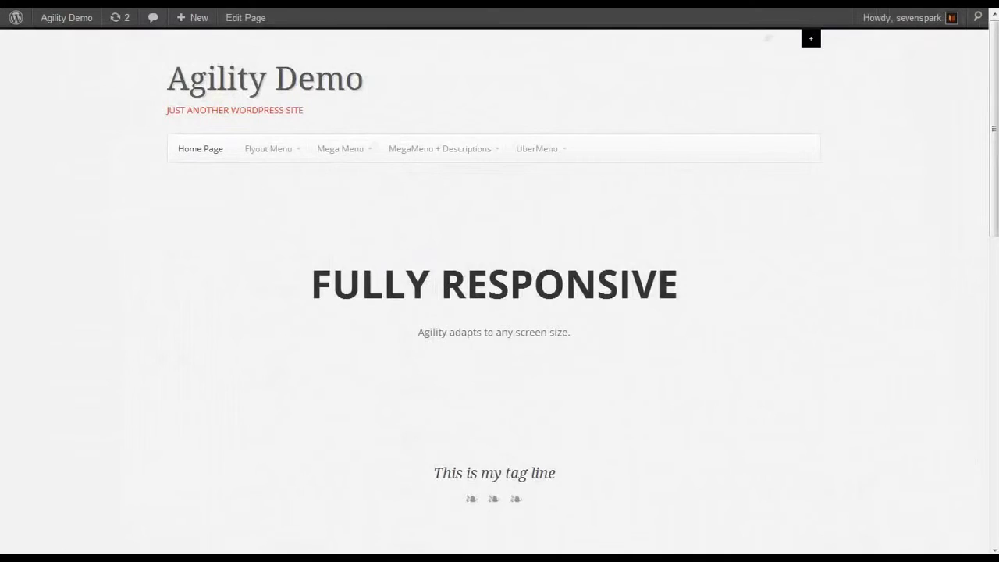
pyautogui.press('F5')
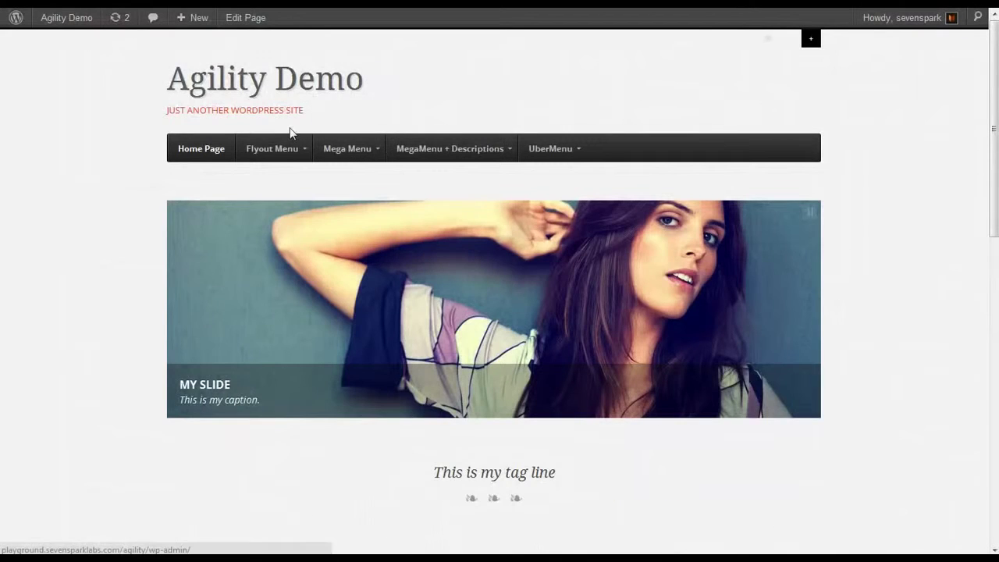
pyautogui.moveTo(277, 151)
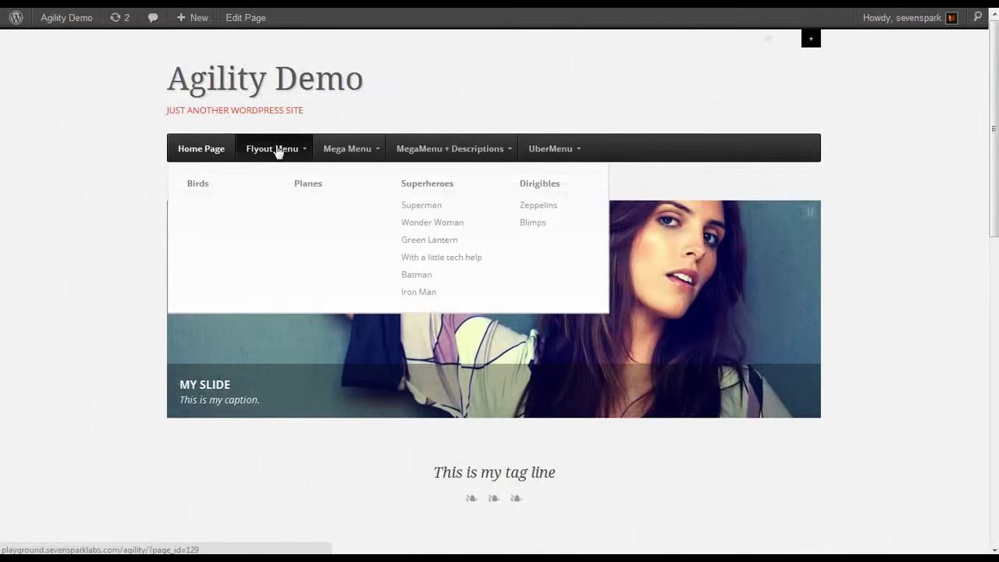
pyautogui.hotkey('ctrl', 'Tab')
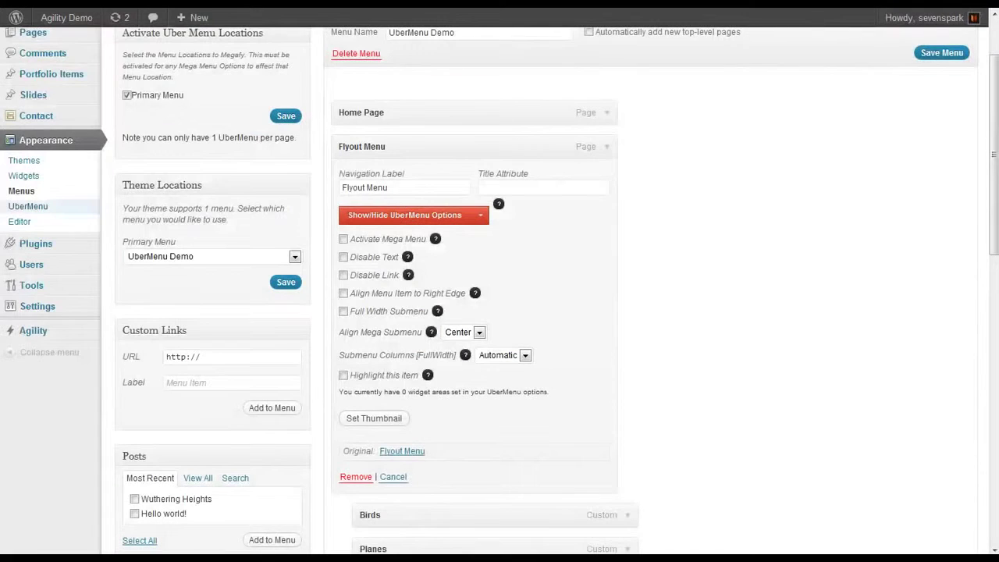
pyautogui.click(928, 53)
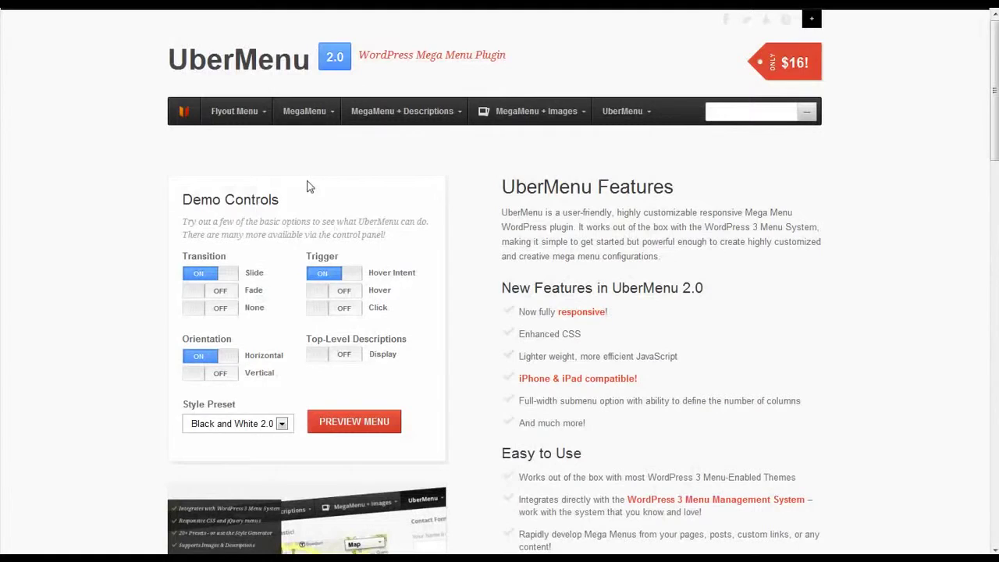
# - Compare the Flyout Menu, Superheroes and Dirigibles submenus between the site and the UberMenu demo
pyautogui.moveTo(257, 109)
pyautogui.moveTo(241, 179)
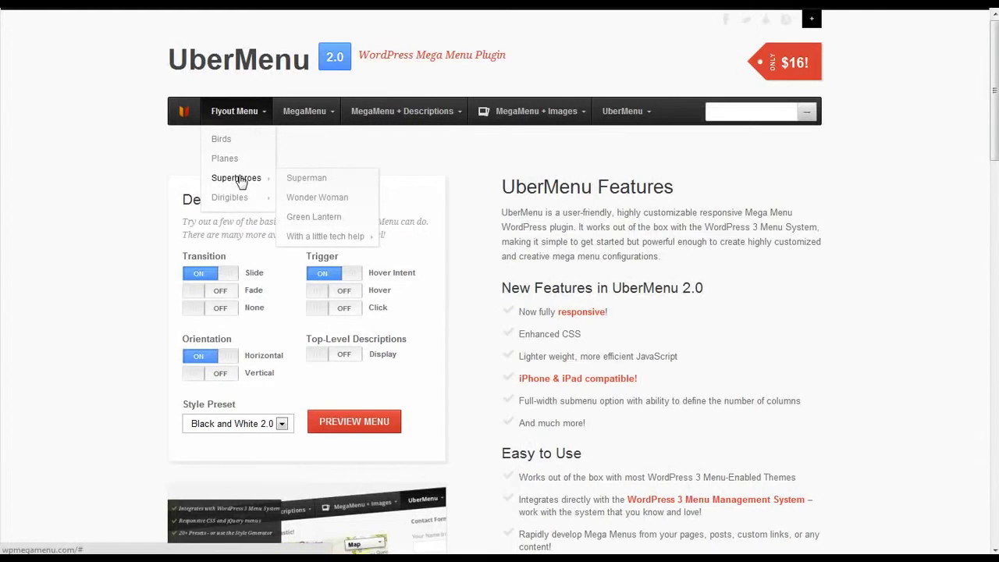
pyautogui.moveTo(265, 197)
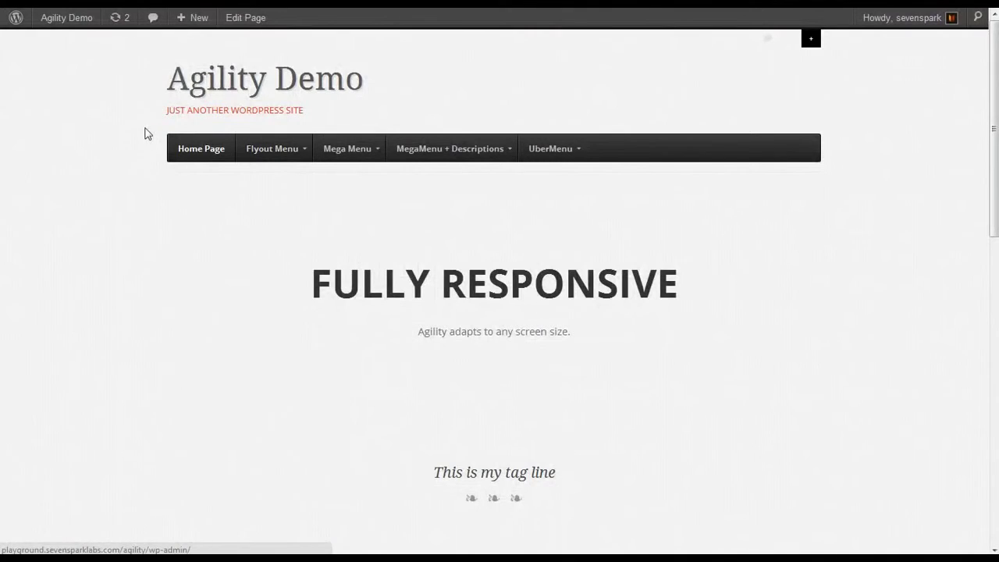
pyautogui.hotkey('alt', 'Tab')
pyautogui.moveTo(228, 113)
pyautogui.hotkey('alt', 'Tab')
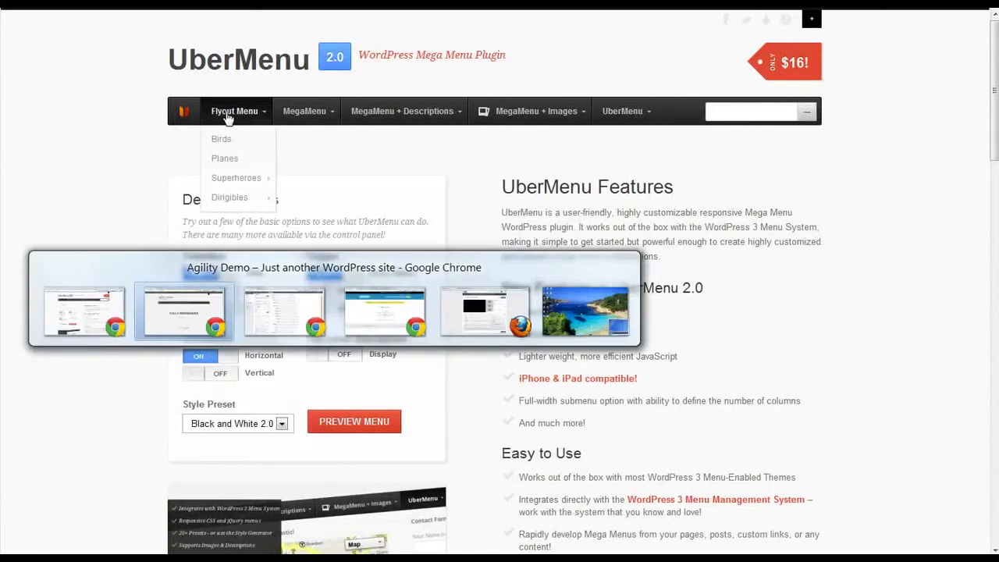